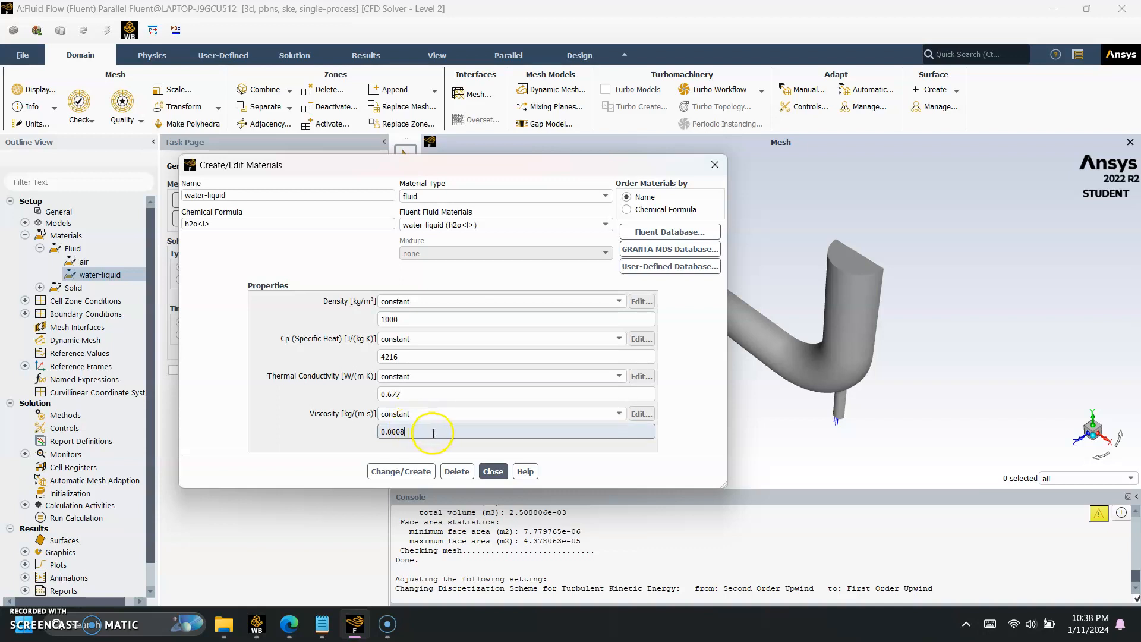
Step: Save the edited water-liquid material with a viscosity of 0.0008 kg/(m s) and finish editing materials
click(420, 475)
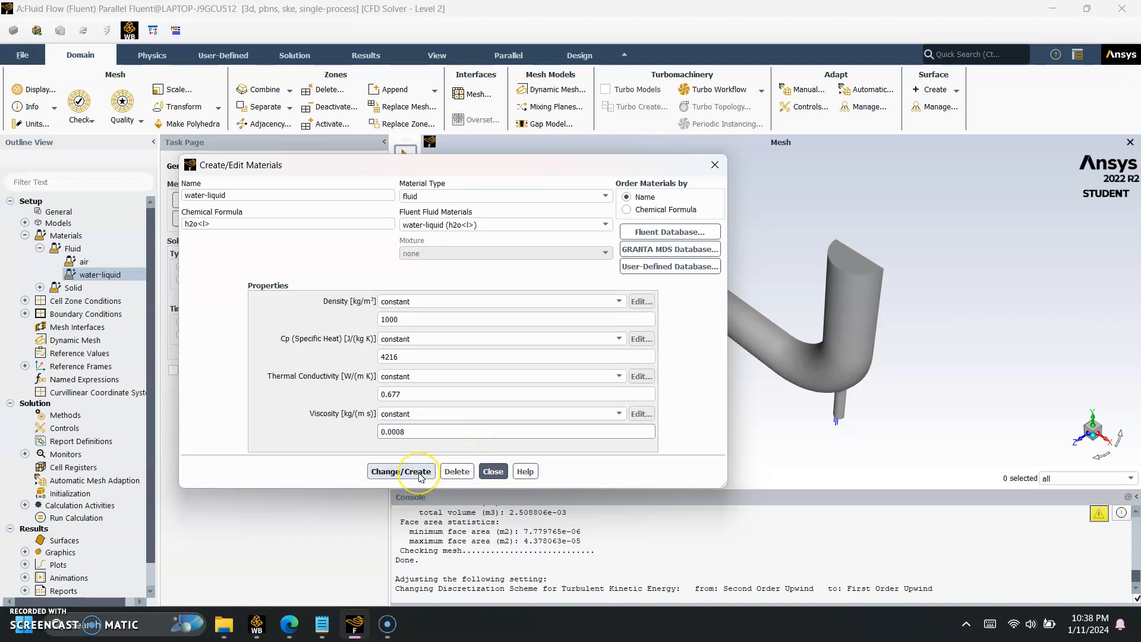
click(420, 477)
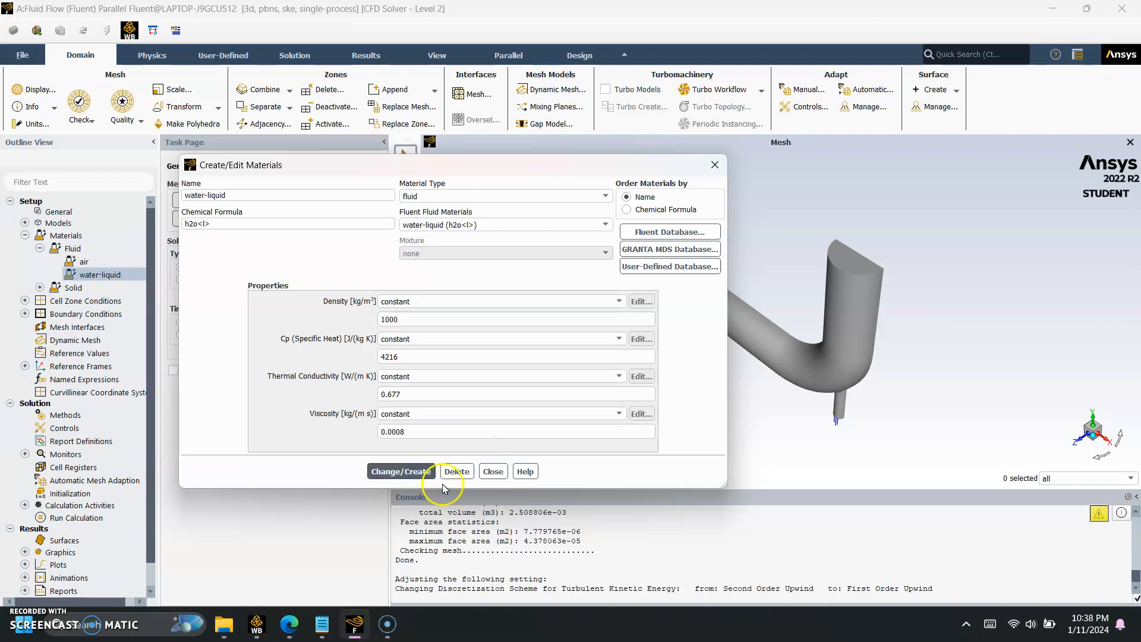
click(493, 472)
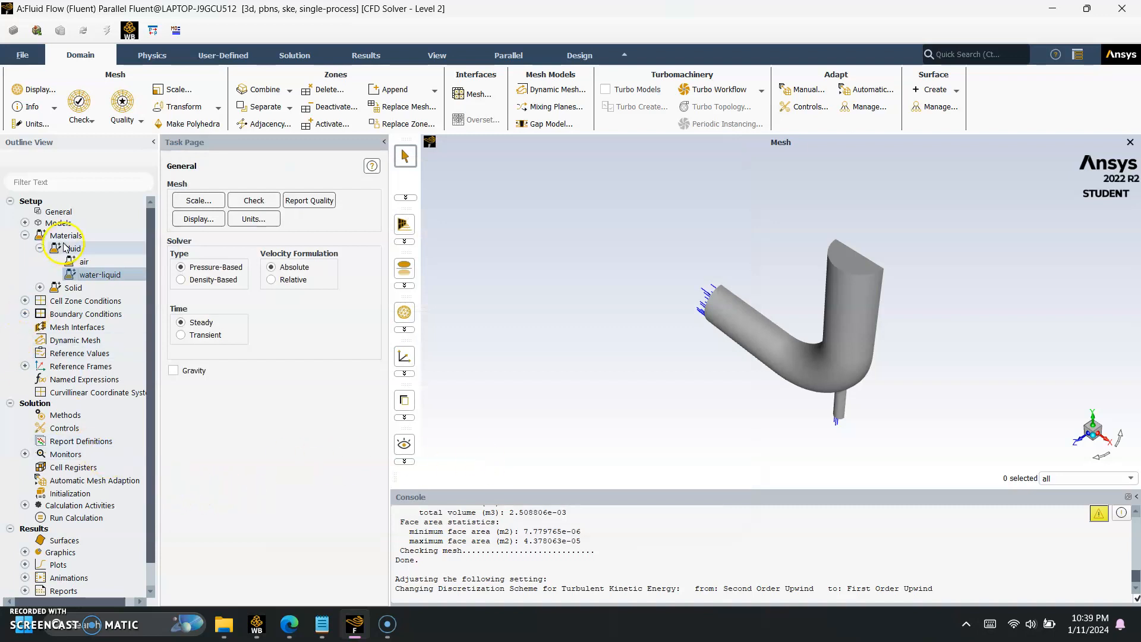
Step: Assign water-liquid as the material of the body fluid cell zone and apply it
click(25, 300)
double_click(56, 314)
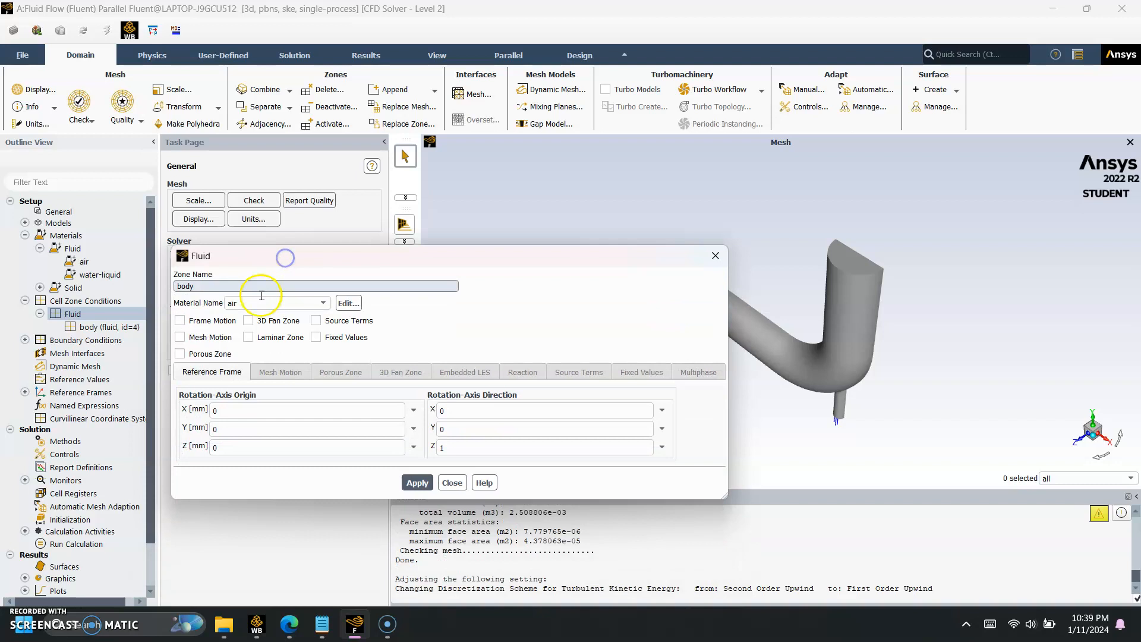
click(275, 303)
click(269, 322)
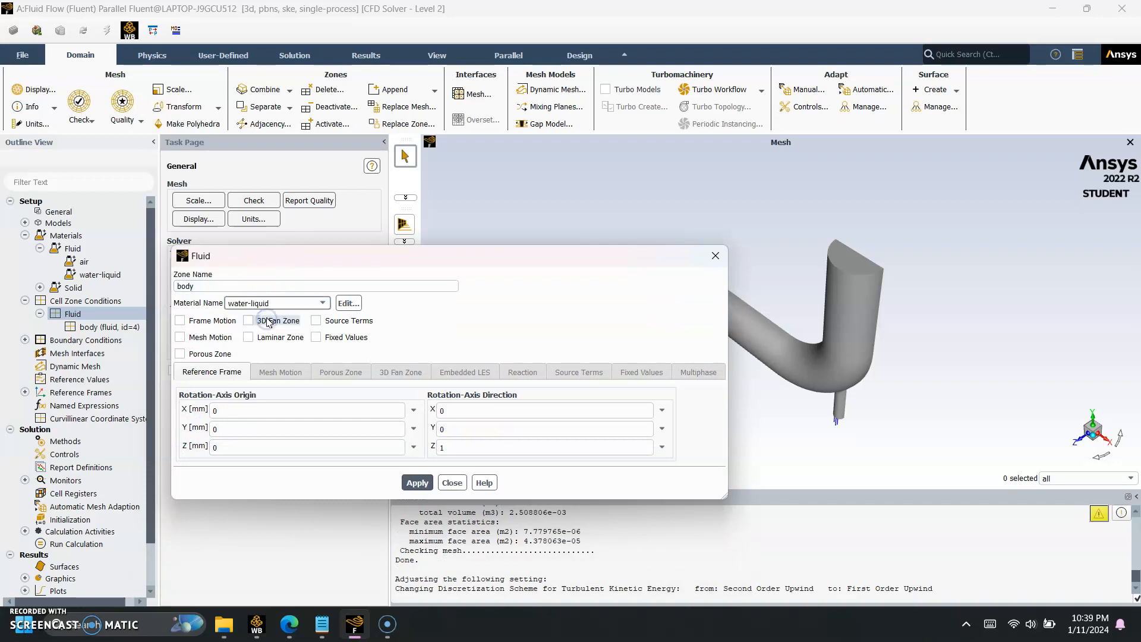
click(424, 485)
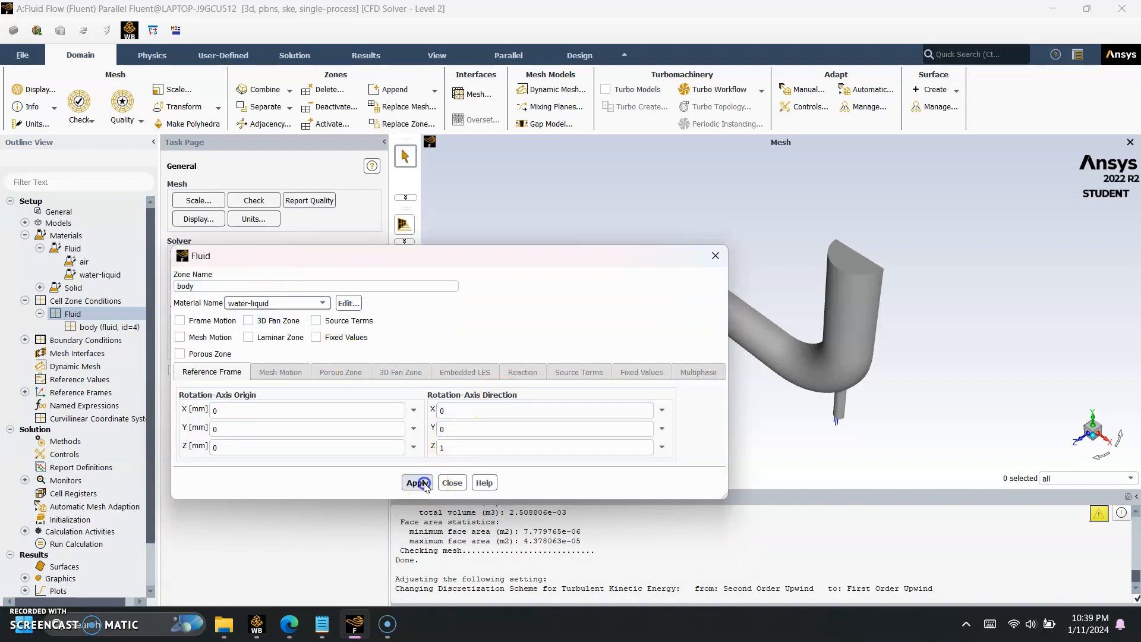
click(452, 483)
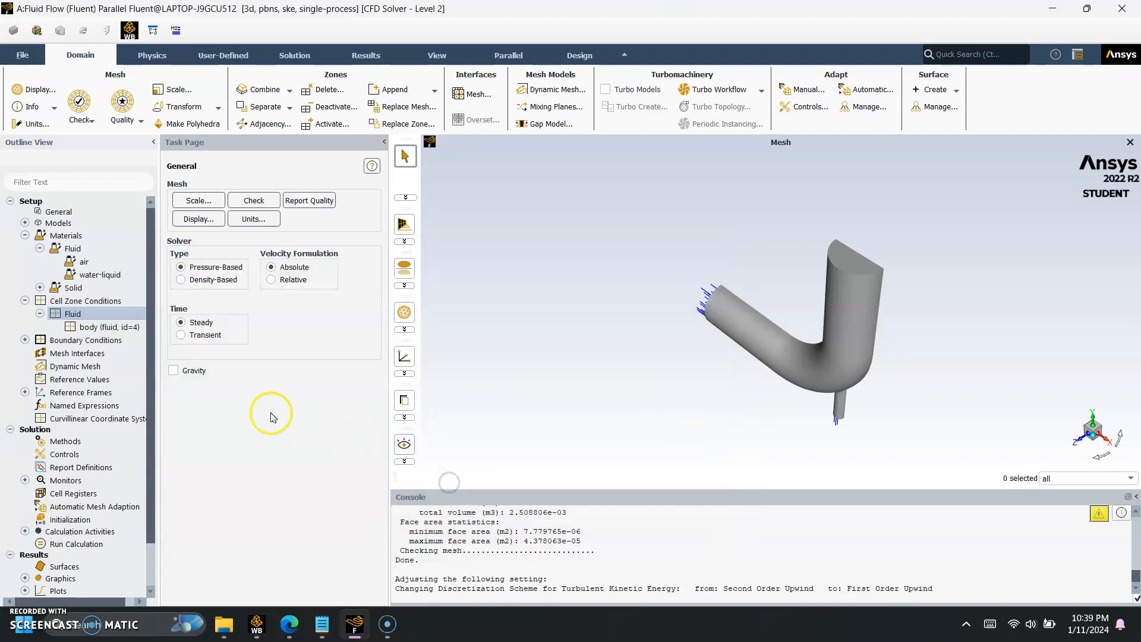
Step: Set the velocity magnitude of the inlet_large_velocity boundary to 0.4 m/s
click(40, 314)
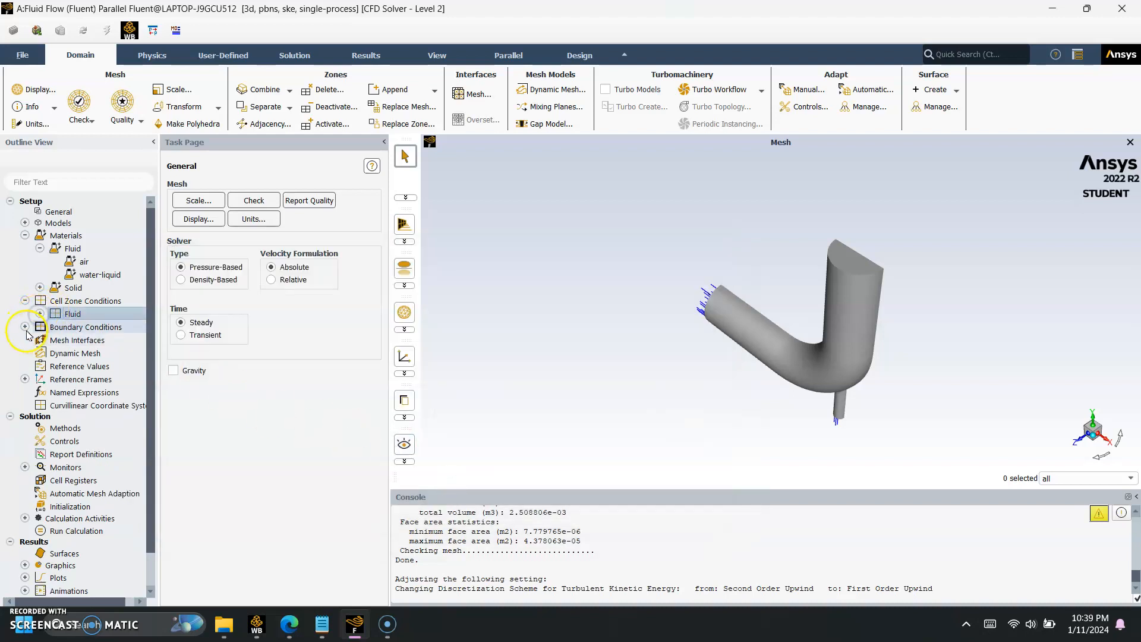
click(24, 327)
click(39, 340)
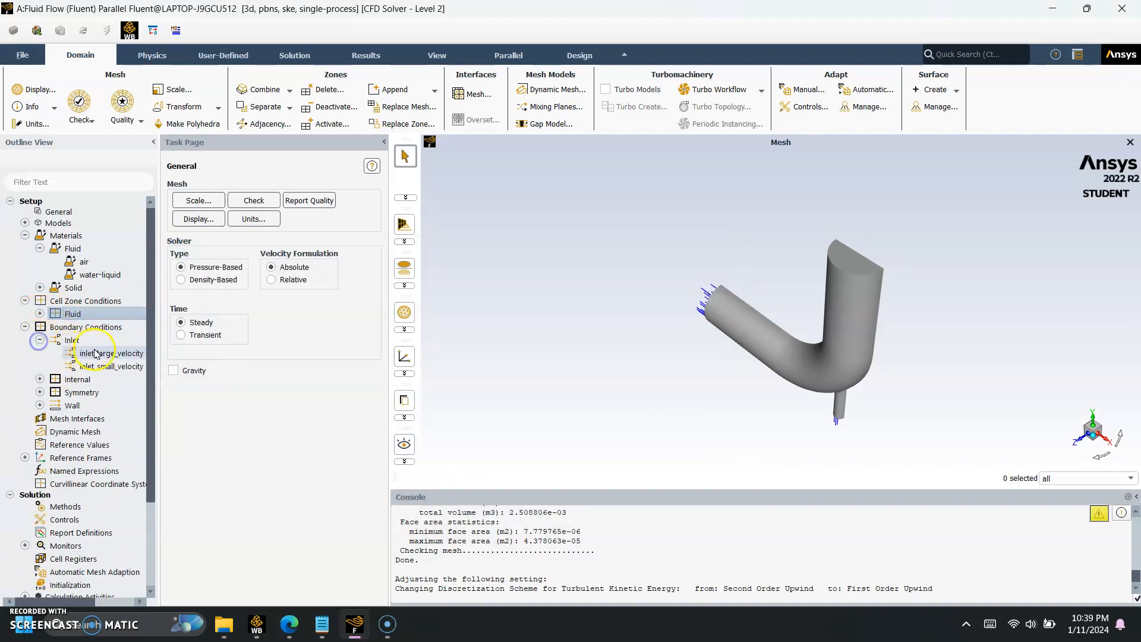
click(97, 354)
click(95, 352)
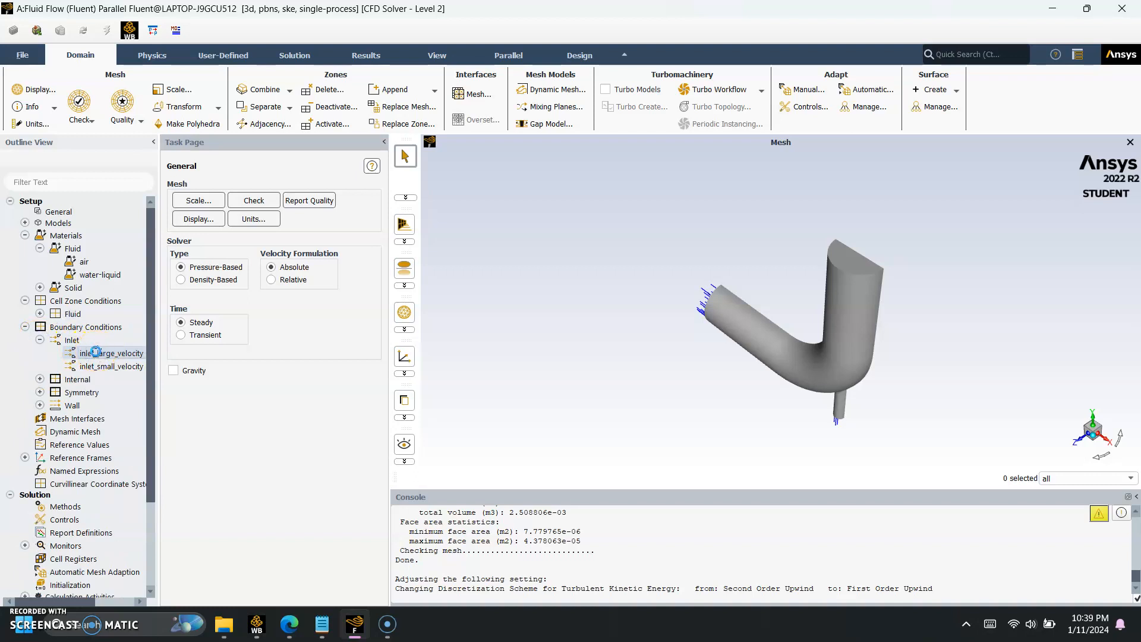
double_click(96, 352)
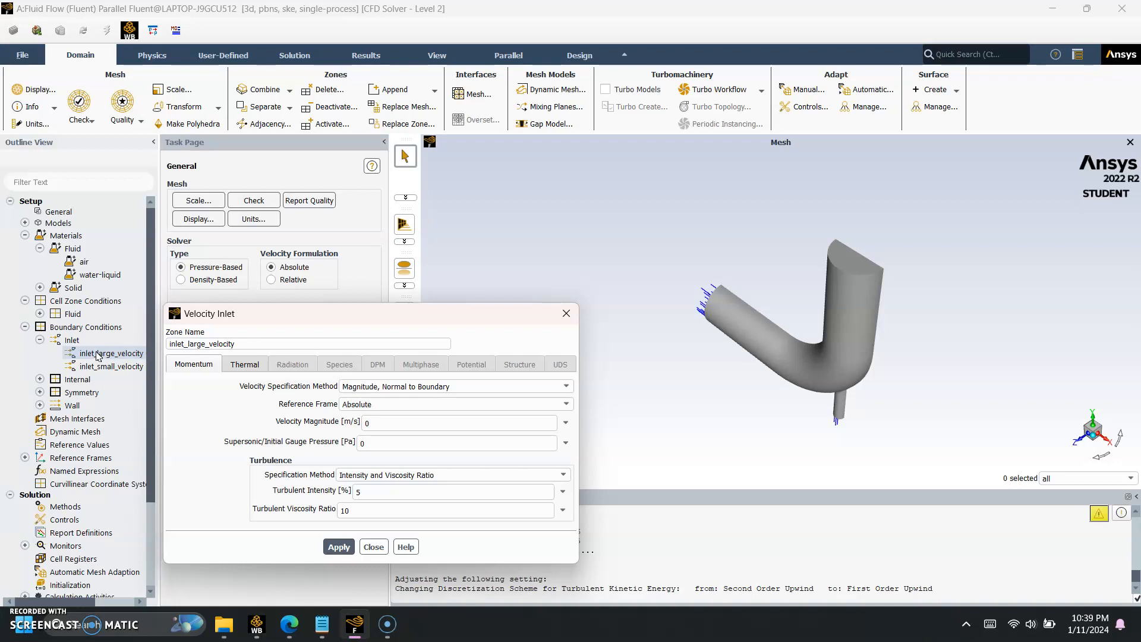
drag(239, 313, 285, 178)
click(425, 290)
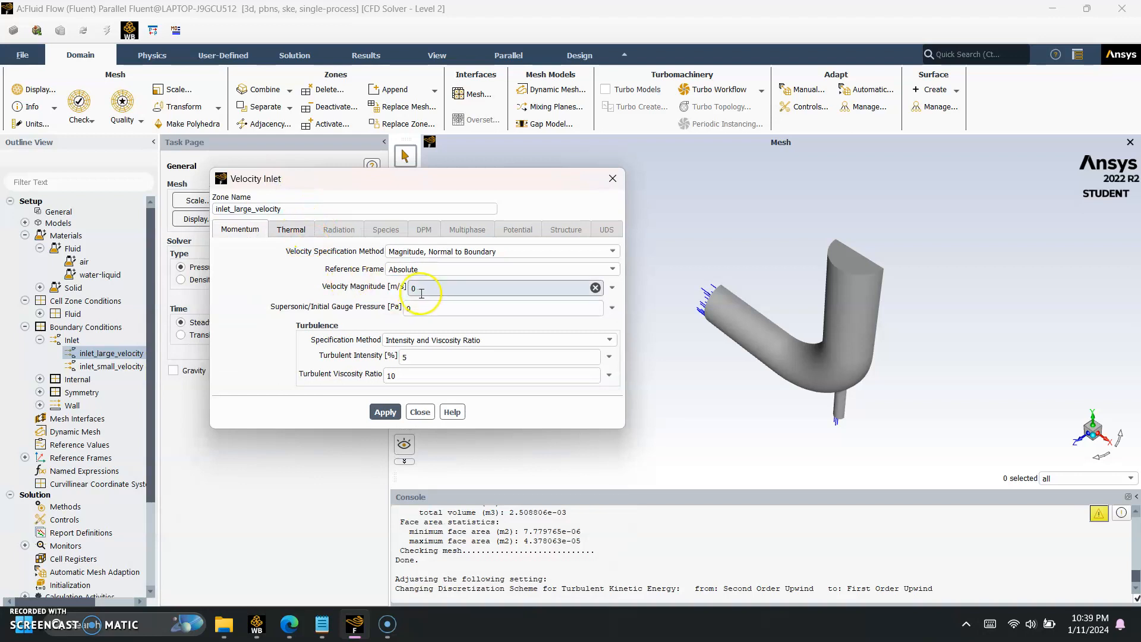
key(BackSpace)
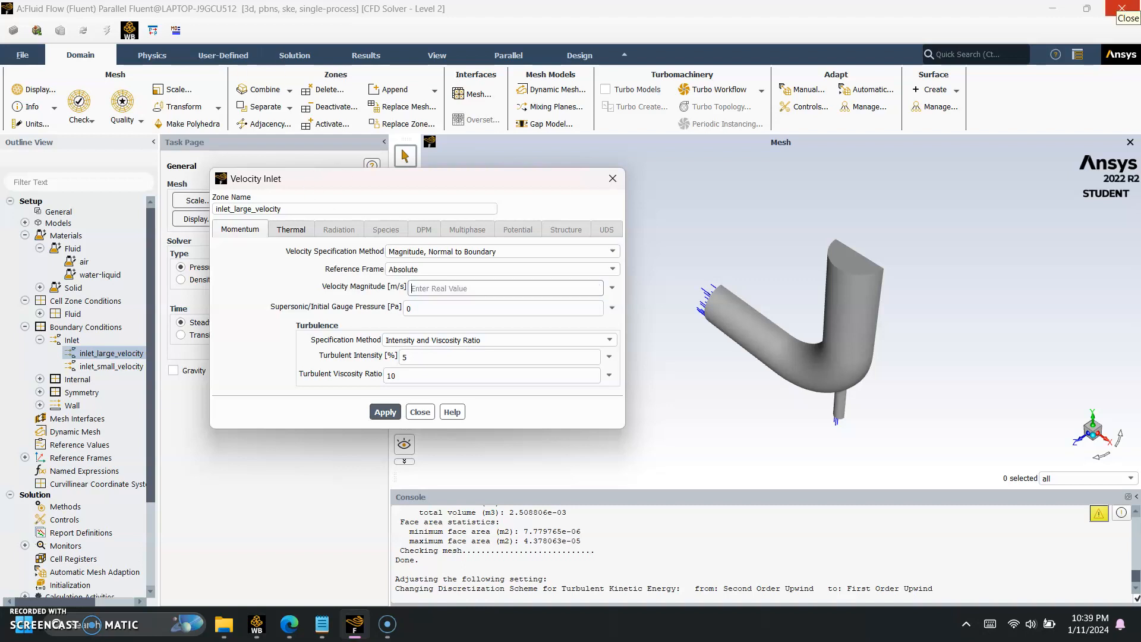
text(0.4)
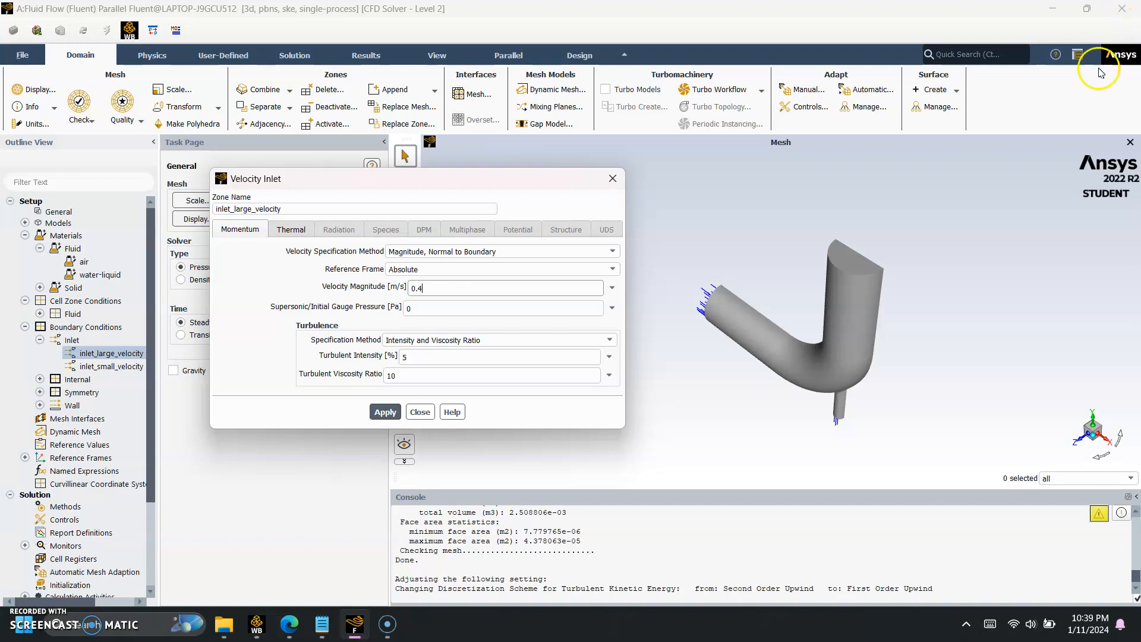
Step: Specify the large inlet's turbulence by Intensity and Hydraulic Diameter, with a hydraulic diameter of 100 mm, and apply it
click(439, 340)
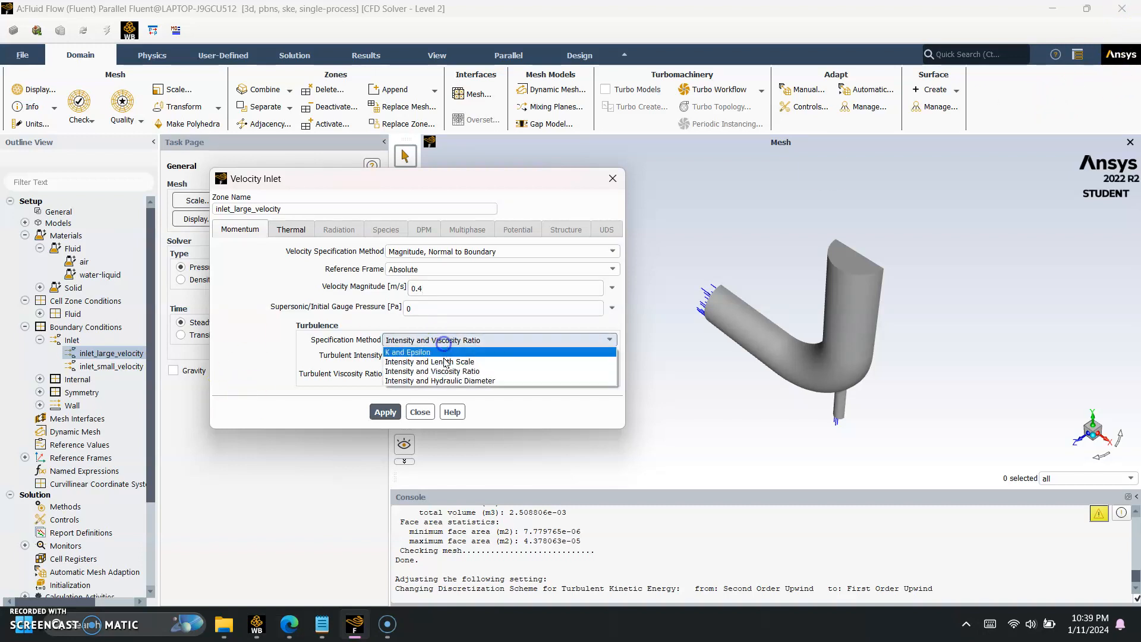
click(440, 381)
click(437, 376)
text(1000)
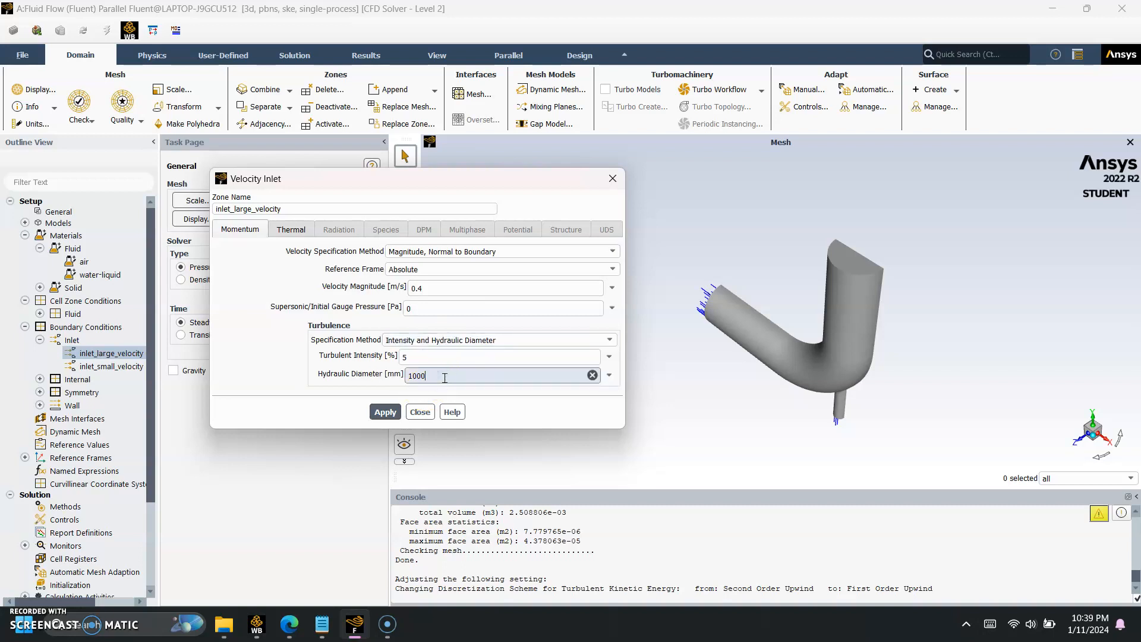
click(384, 412)
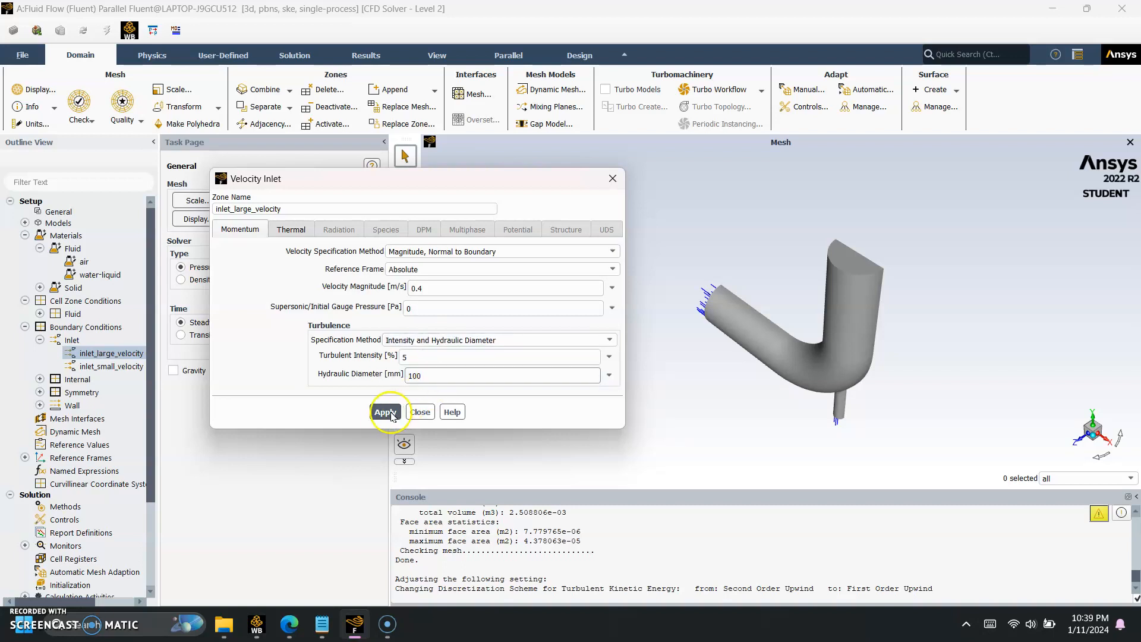
Step: Set the large inlet's temperature to 293.15 K and apply the boundary condition
click(291, 231)
click(337, 252)
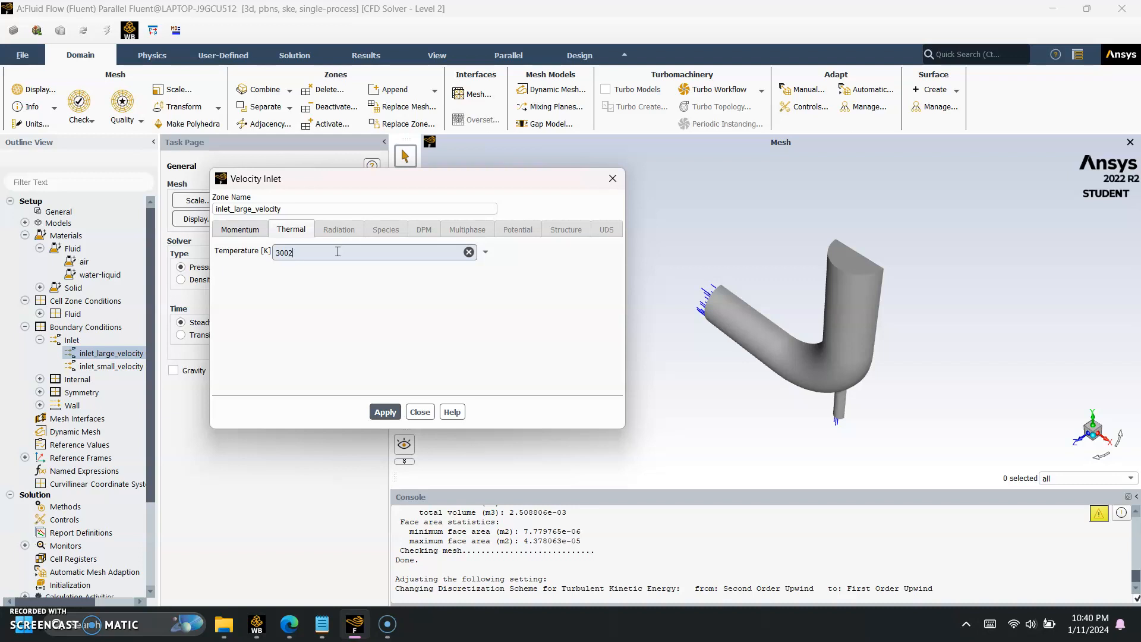
key(BackSpace)
text(293.15)
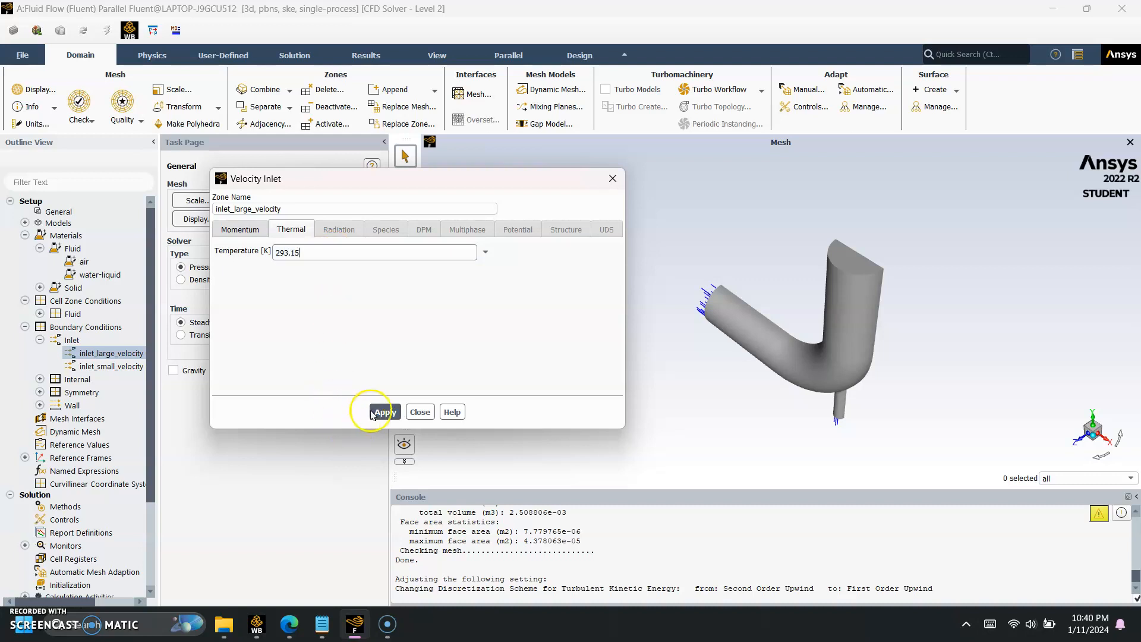
click(383, 412)
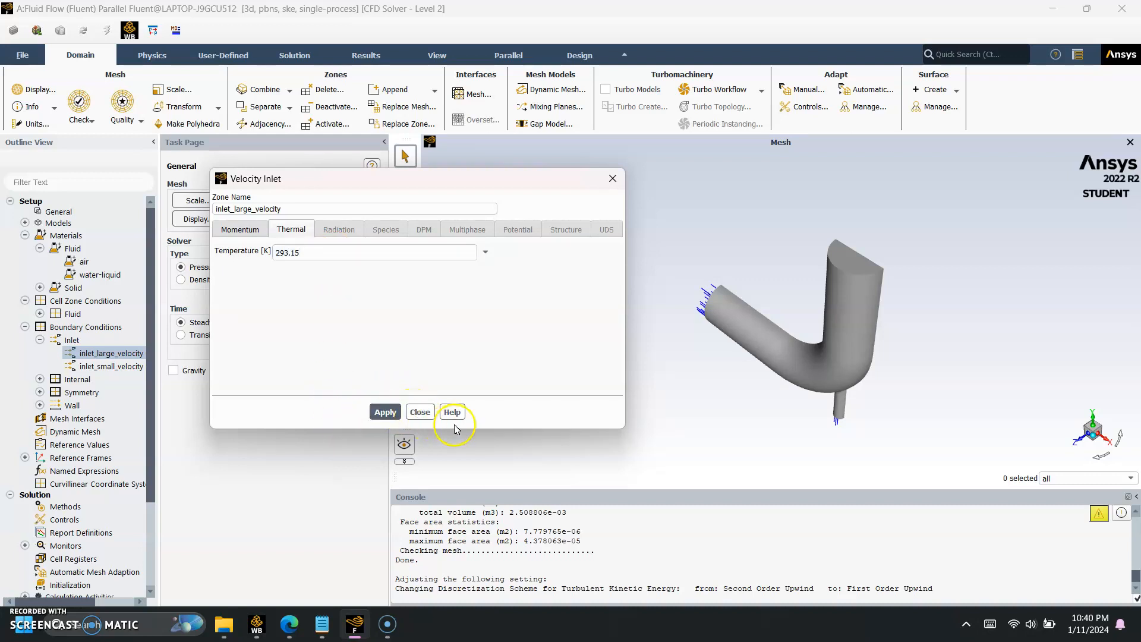
click(420, 412)
Step: Give inlet_small_velocity a 1.2 m/s velocity magnitude, specify turbulence by Intensity and Hydraulic Diameter, and replace the hydraulic diameter
double_click(130, 366)
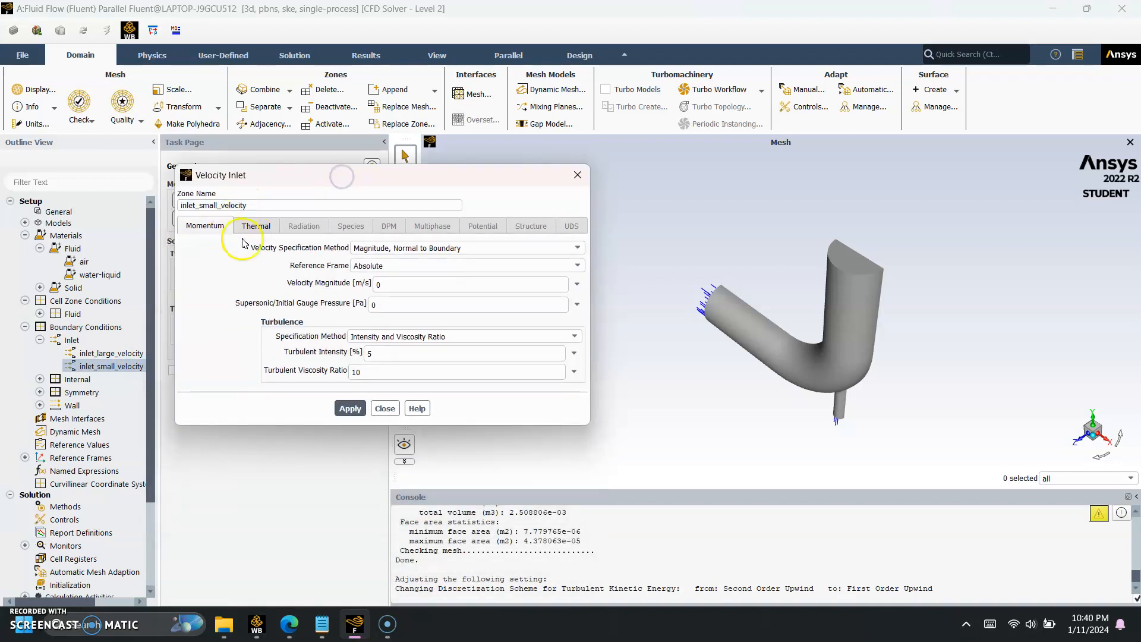
click(404, 285)
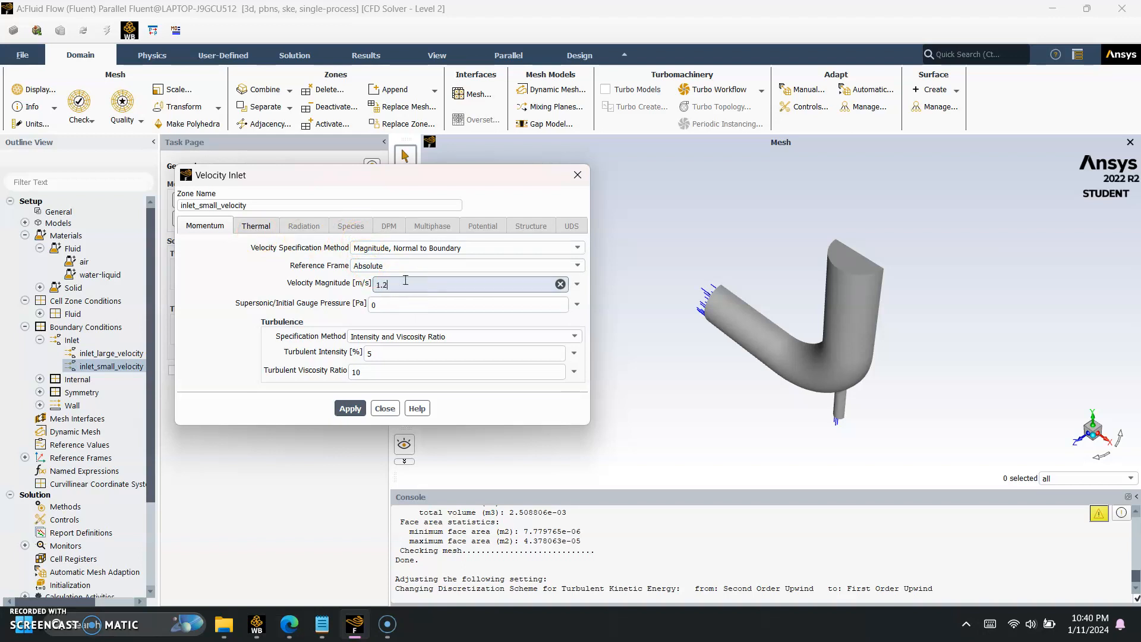
click(408, 337)
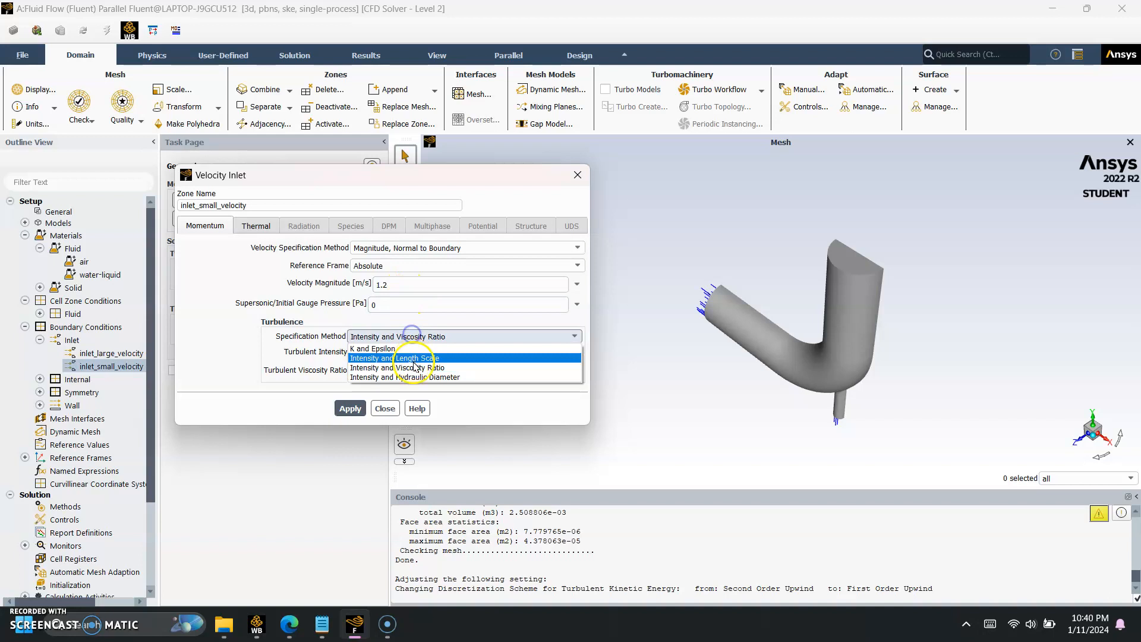
click(414, 378)
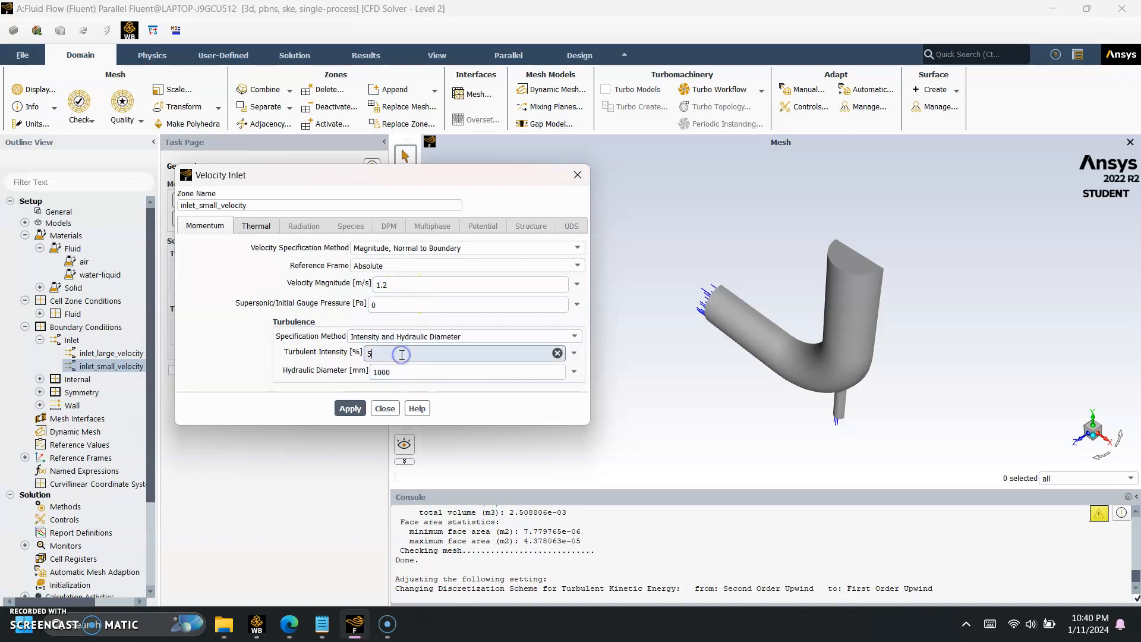
click(409, 378)
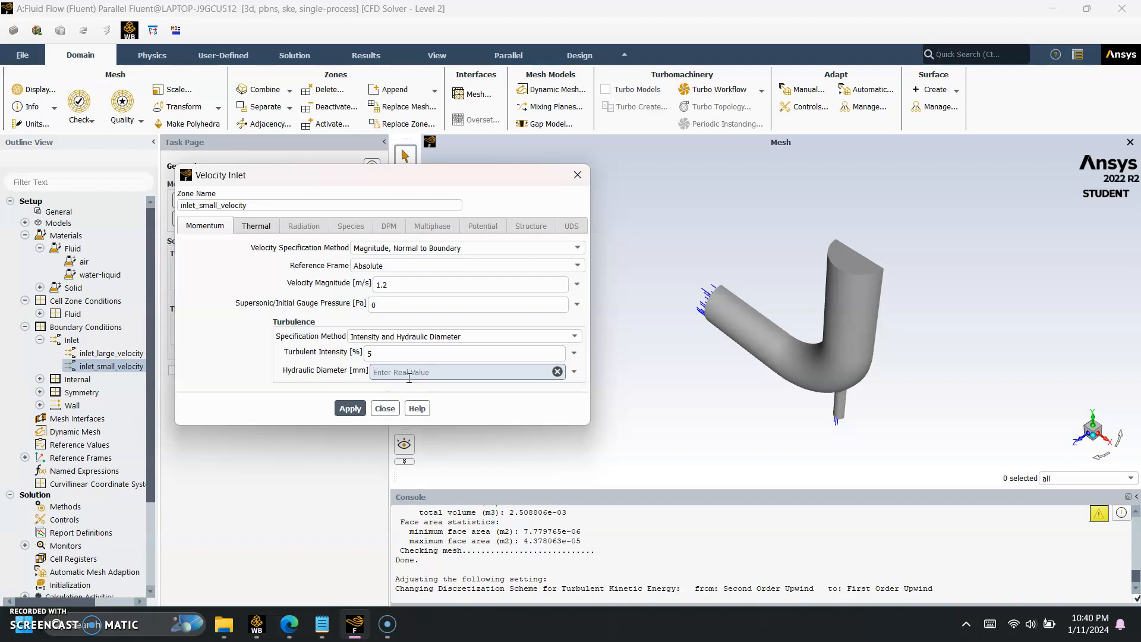
Step: Set the small inlet's temperature to 313.15 K and apply the boundary condition
click(249, 226)
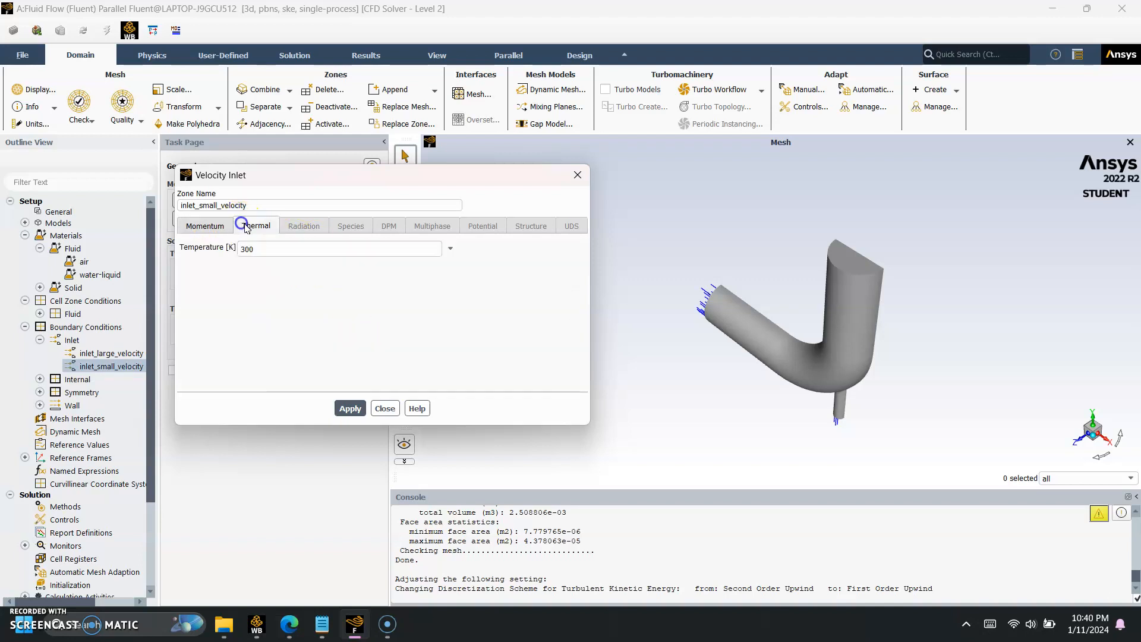
click(269, 247)
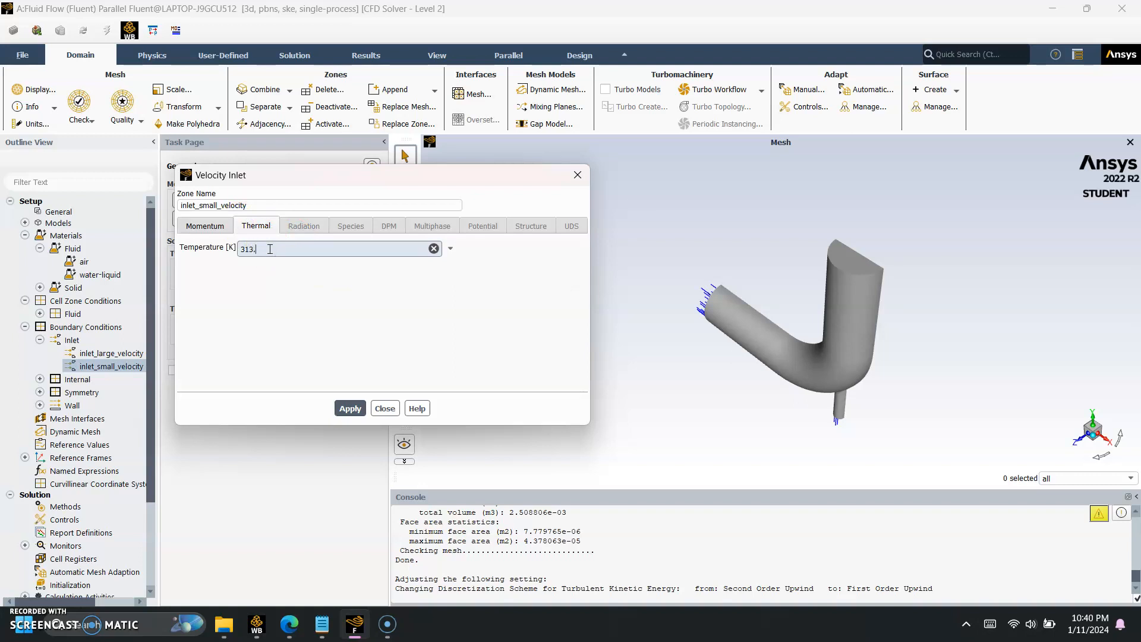
click(349, 409)
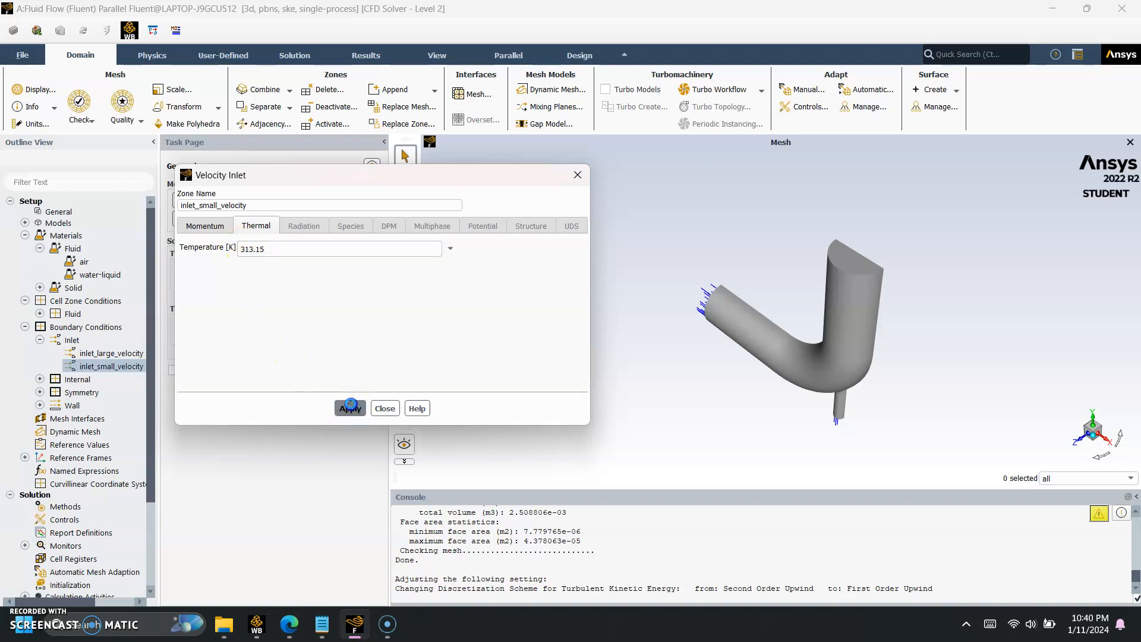
click(385, 408)
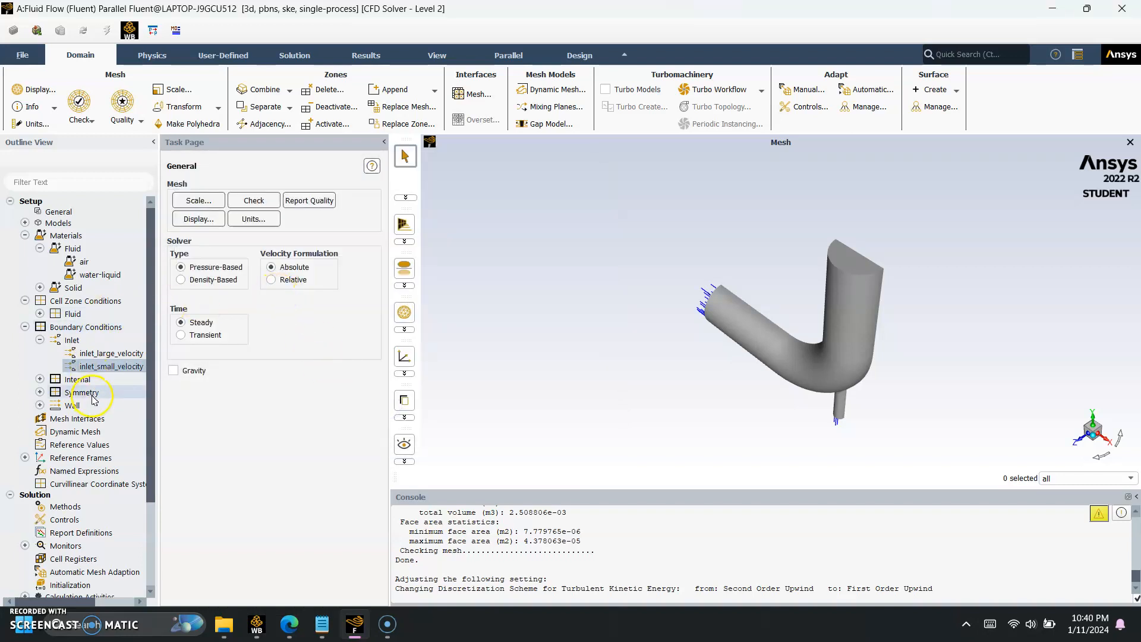
Step: Apply the interior-body internal boundary condition under its existing zone name
scroll(54, 345, down, 1)
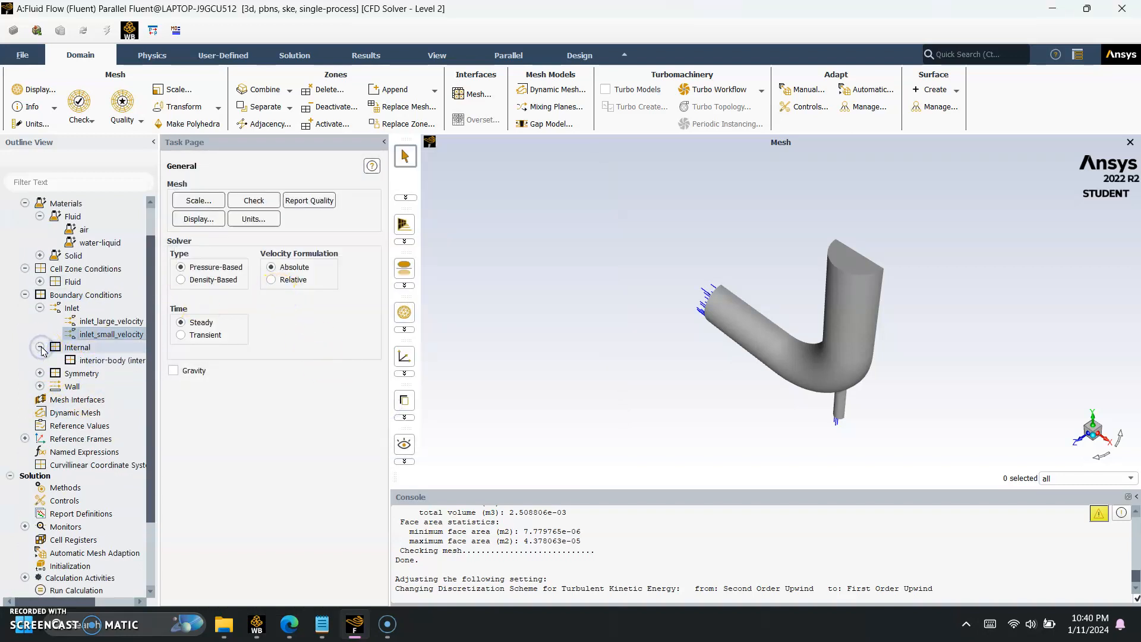
click(39, 347)
click(86, 363)
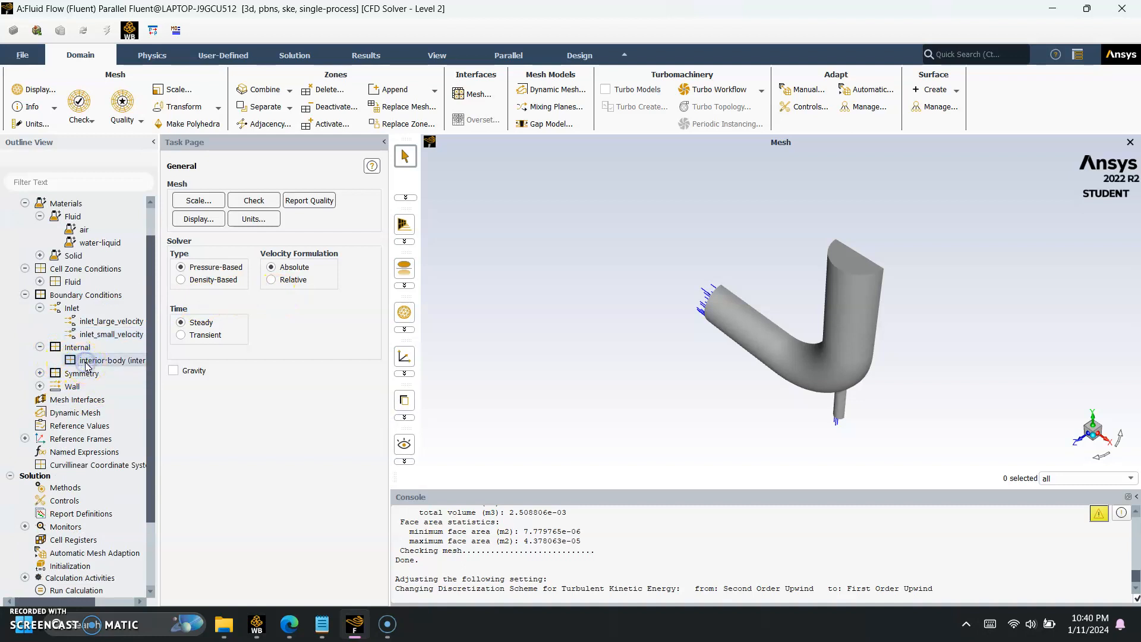
double_click(86, 363)
click(275, 371)
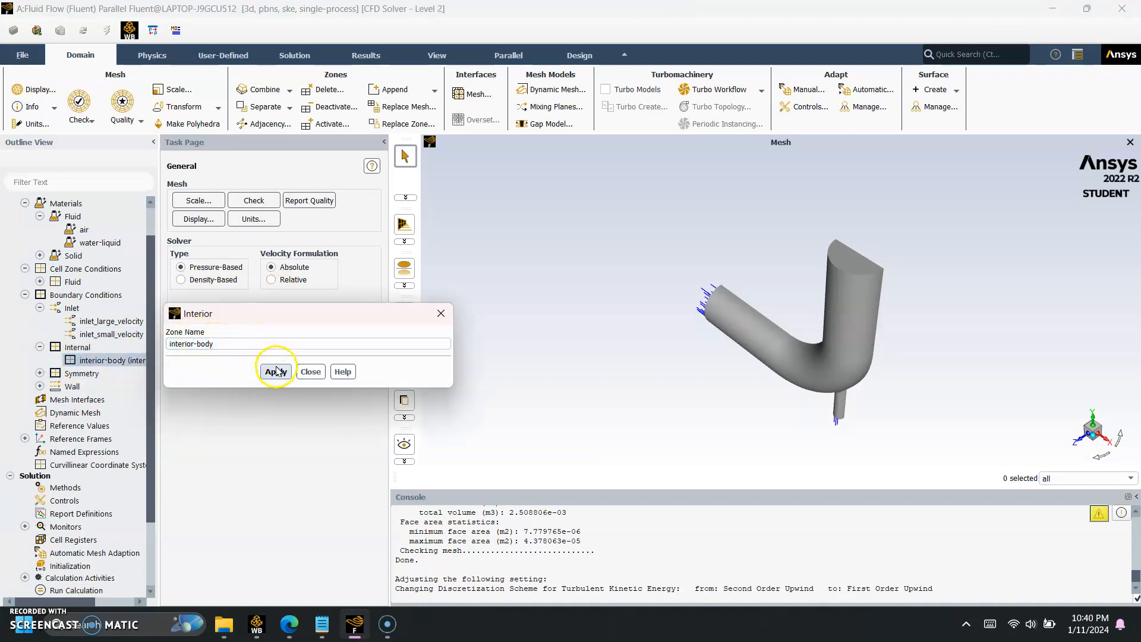
click(309, 372)
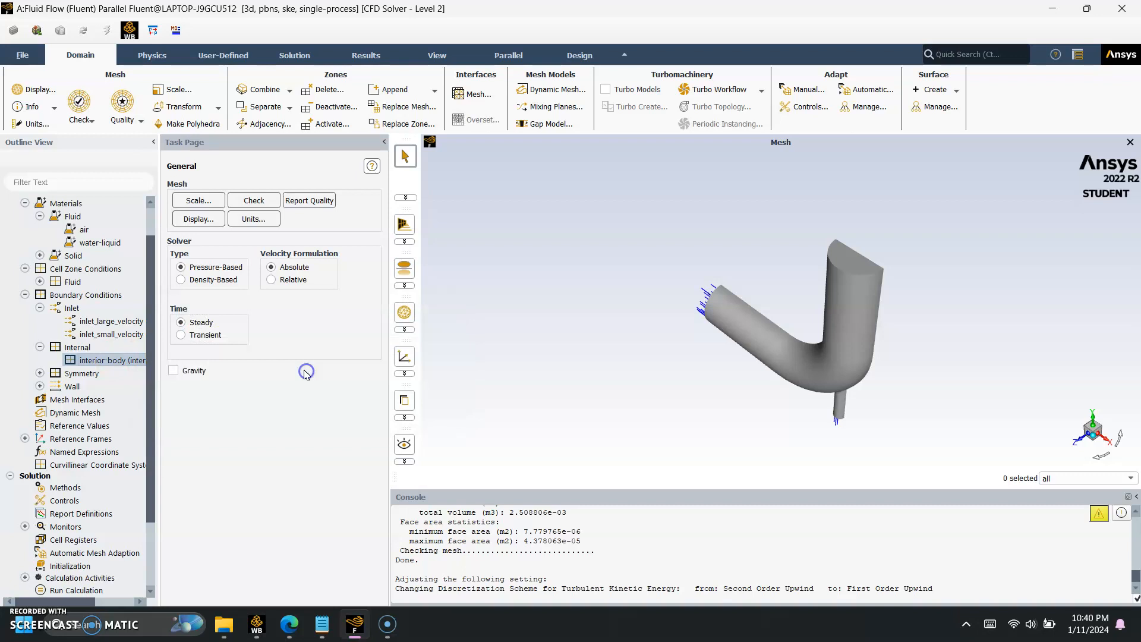
Step: Apply the symmetry boundary condition under its existing zone name
double_click(92, 372)
click(276, 372)
click(309, 372)
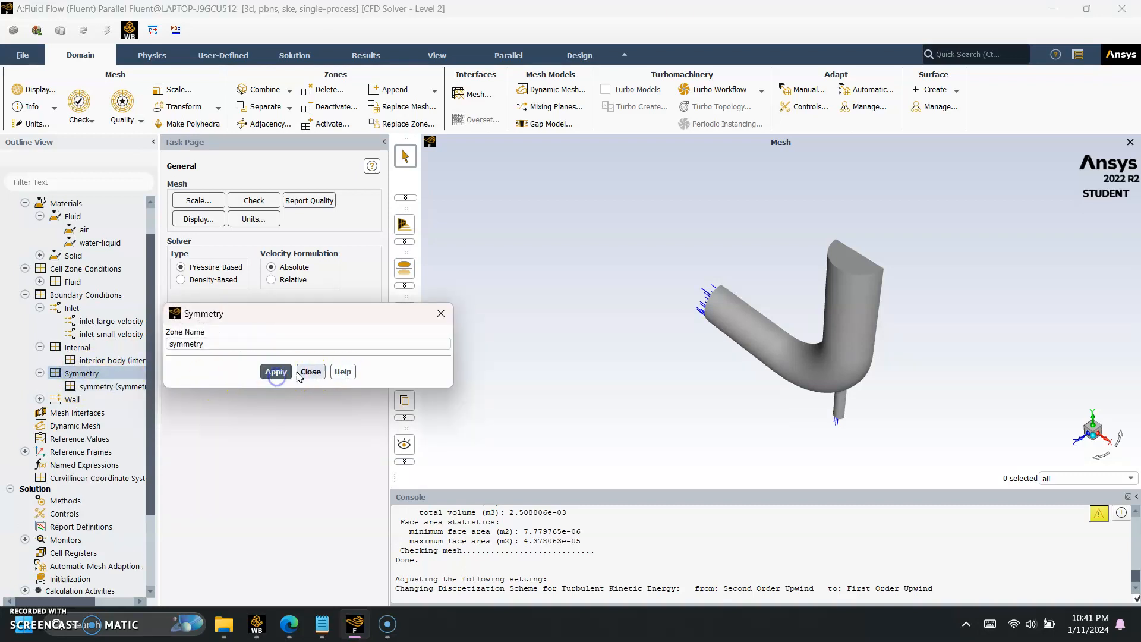
Step: Apply the output_pressure wall boundary condition as a stationary wall with the No Slip shear condition
double_click(95, 400)
click(107, 413)
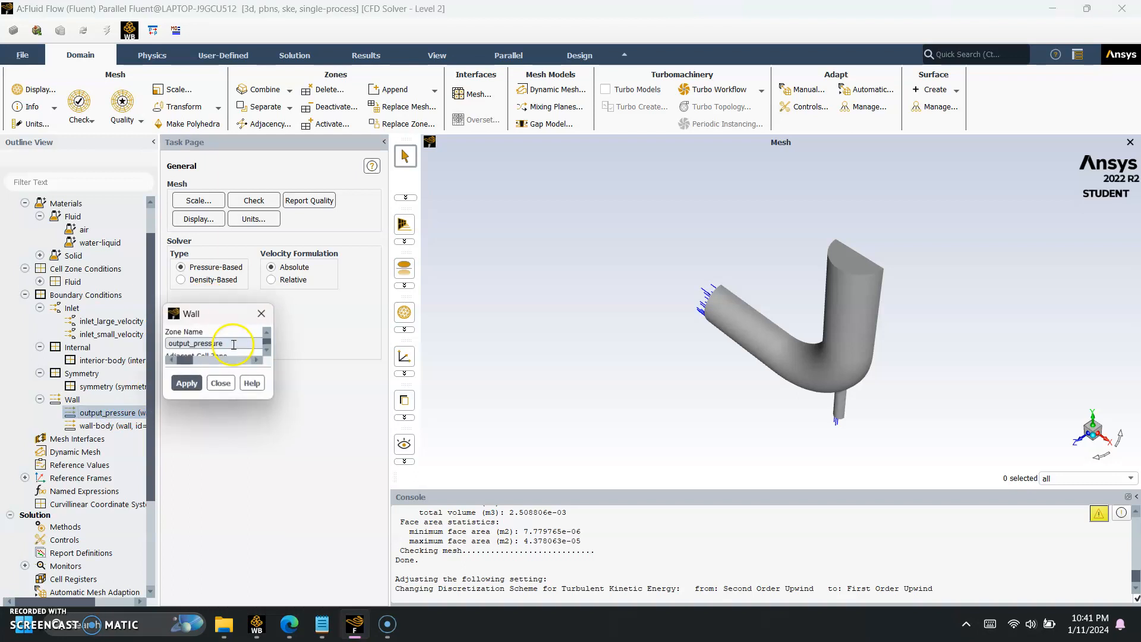
drag(433, 159, 279, 179)
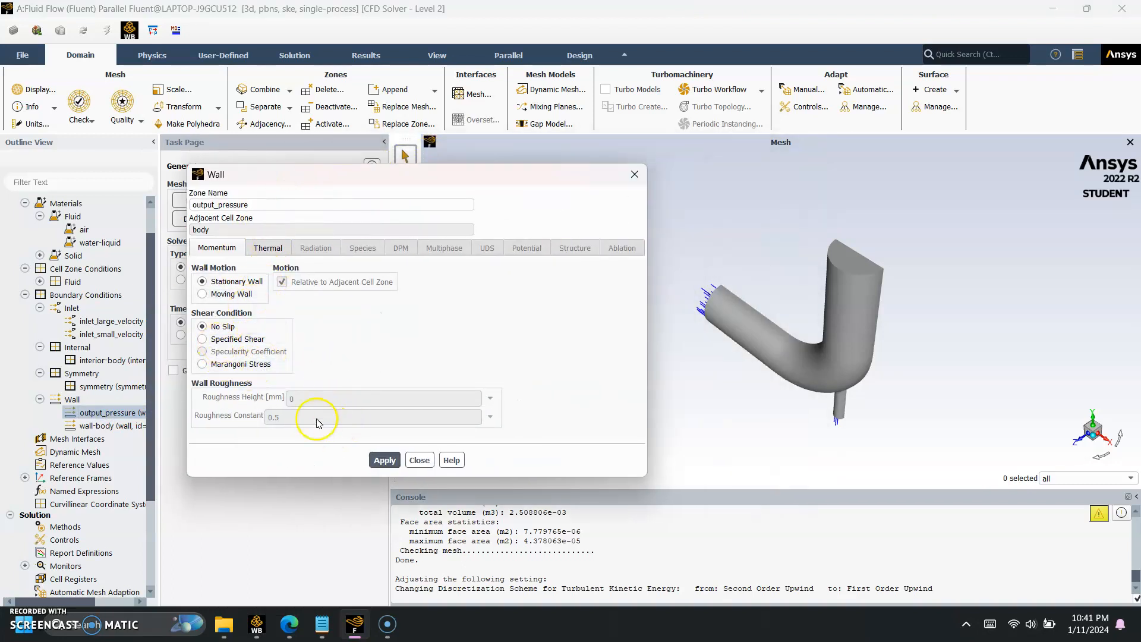
click(381, 459)
click(418, 460)
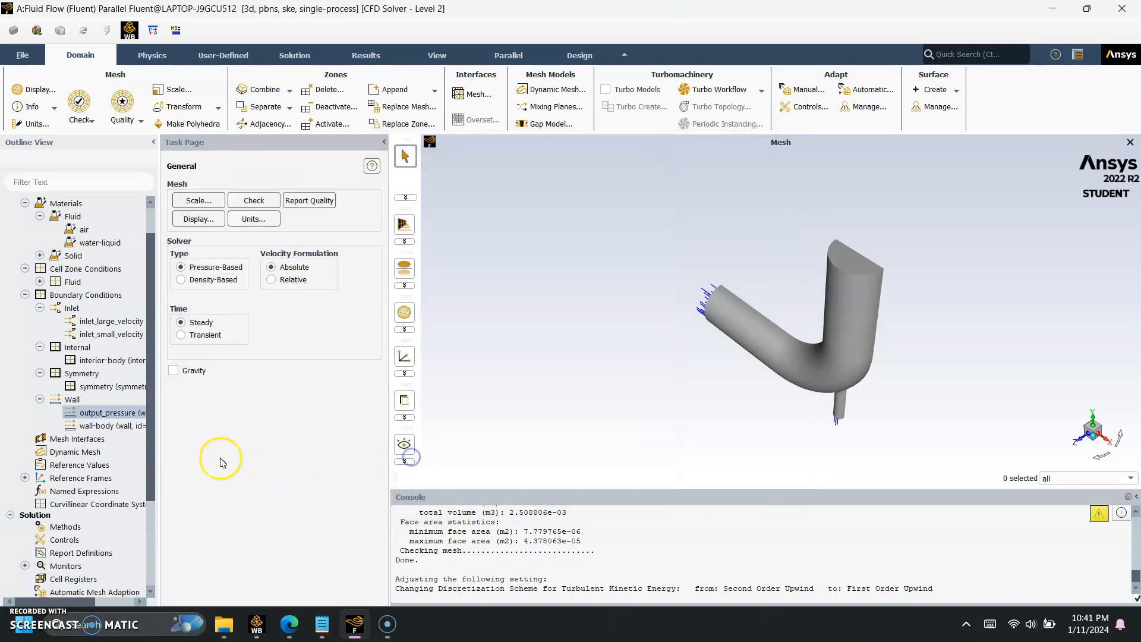
click(39, 399)
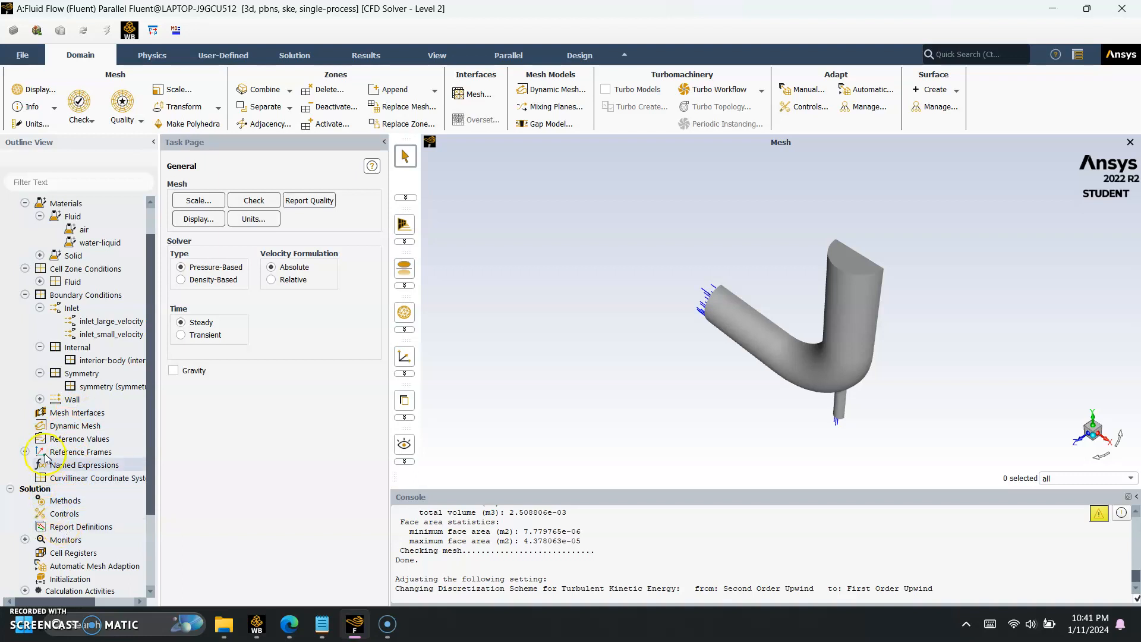
Step: Set the pressure-velocity coupling scheme to SIMPLE and the spatial discretization gradient to Green-Gauss Node Based
scroll(49, 502, down, 1)
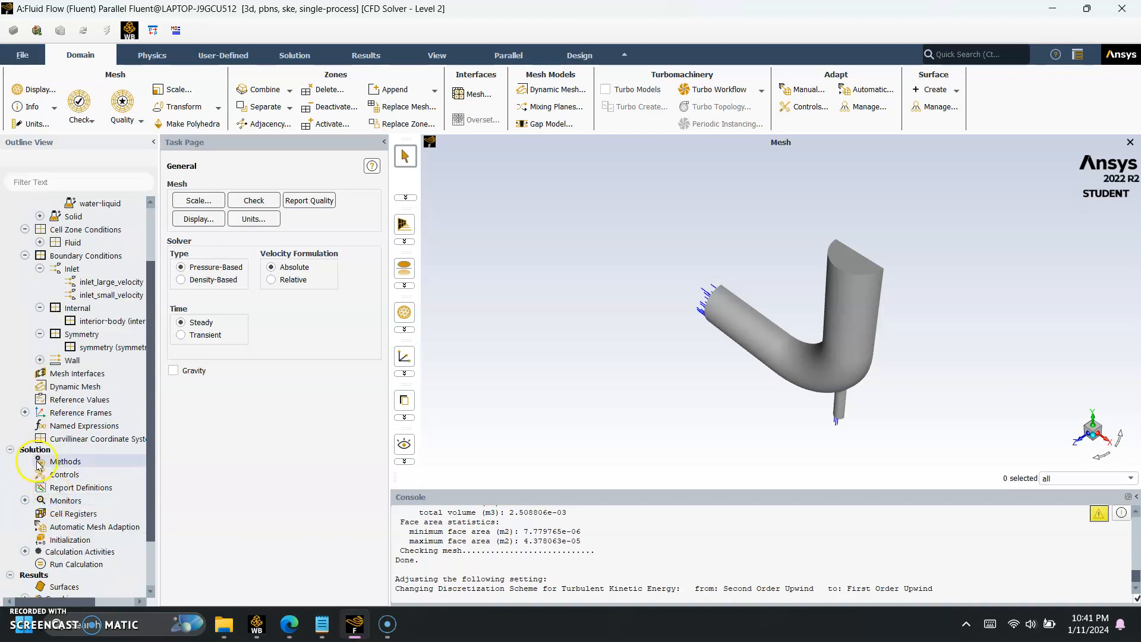
click(49, 463)
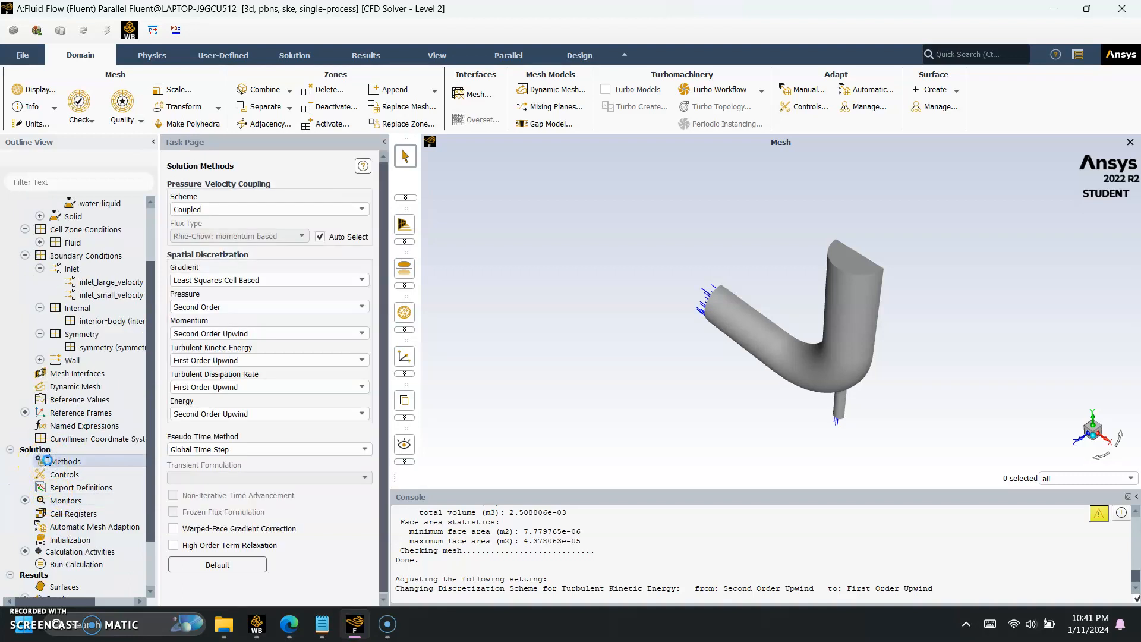
click(225, 209)
click(223, 223)
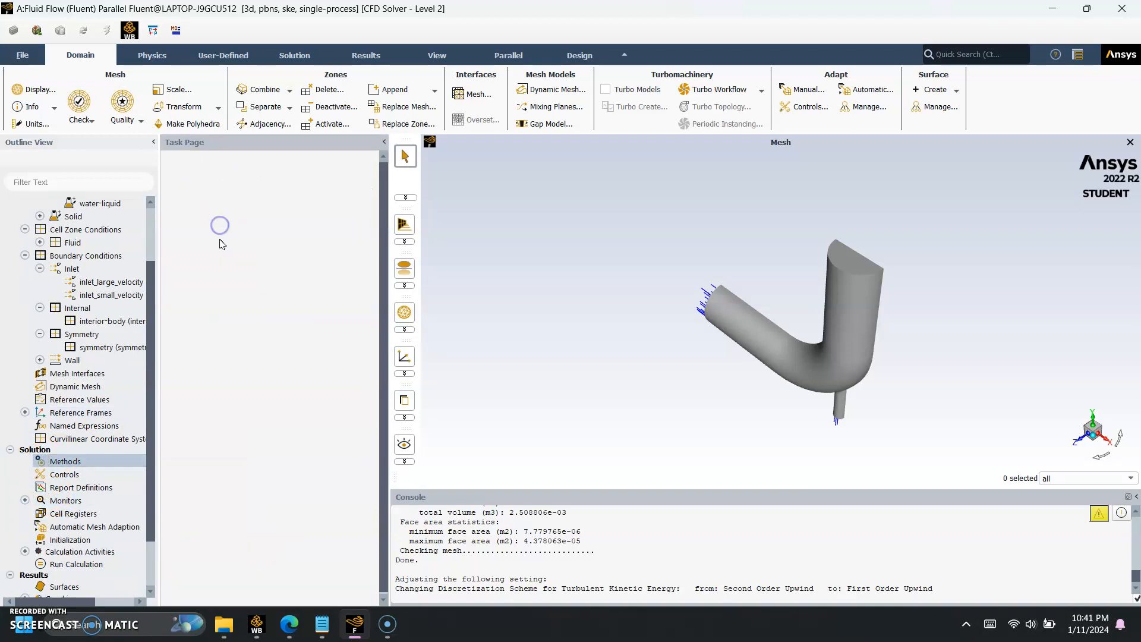
click(228, 278)
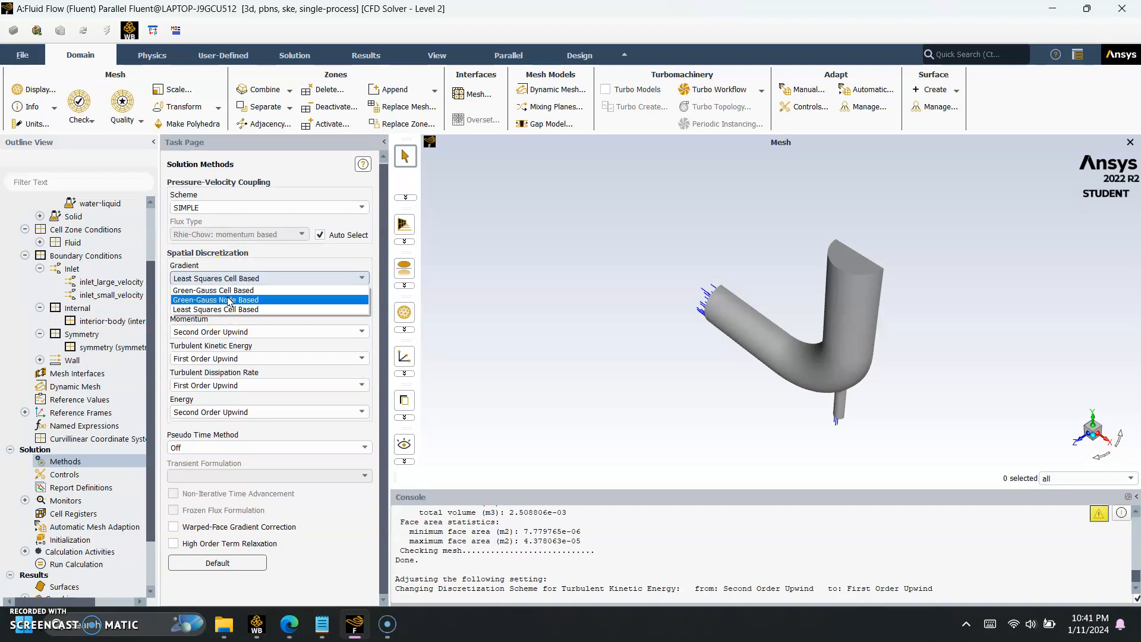
click(229, 300)
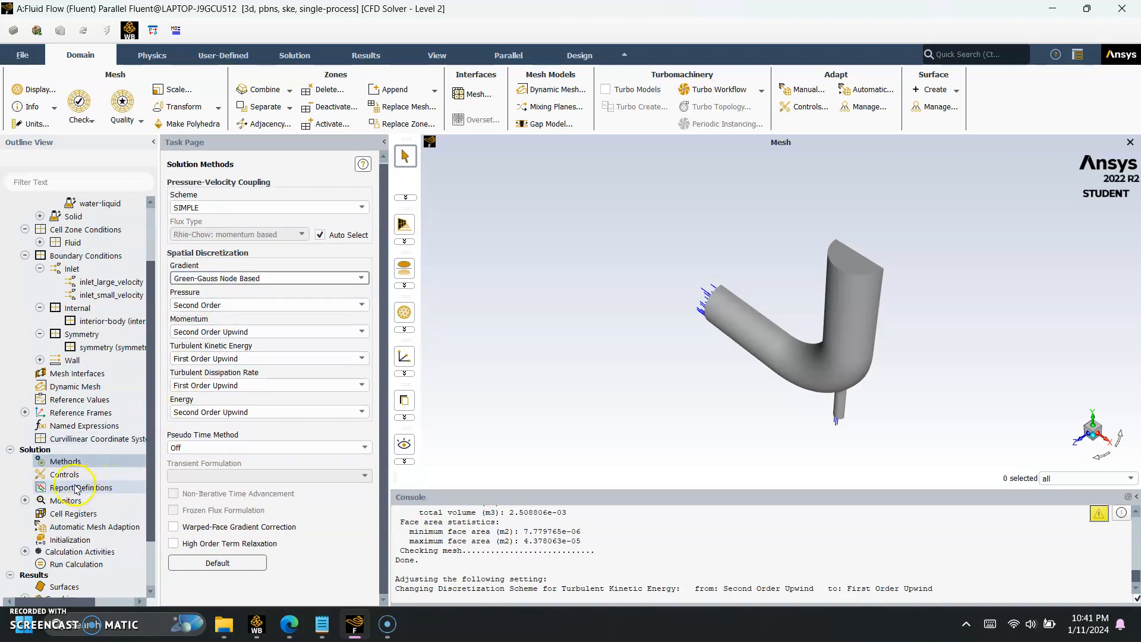
Step: Review the residual monitors' absolute convergence criteria, accept them, and check the report file definitions
click(25, 501)
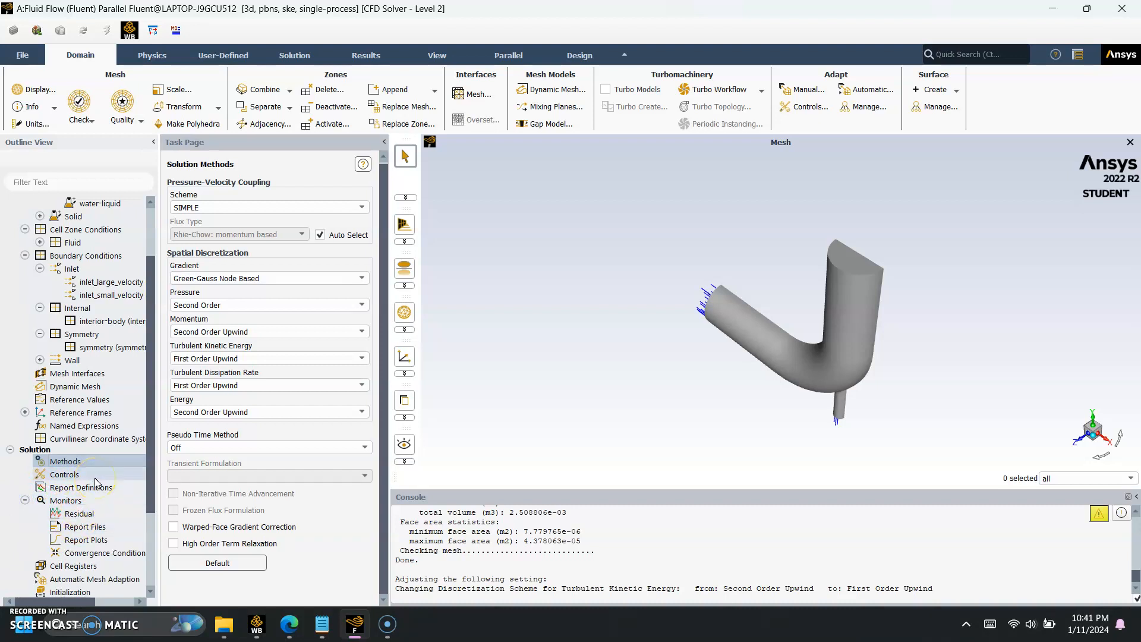
double_click(69, 514)
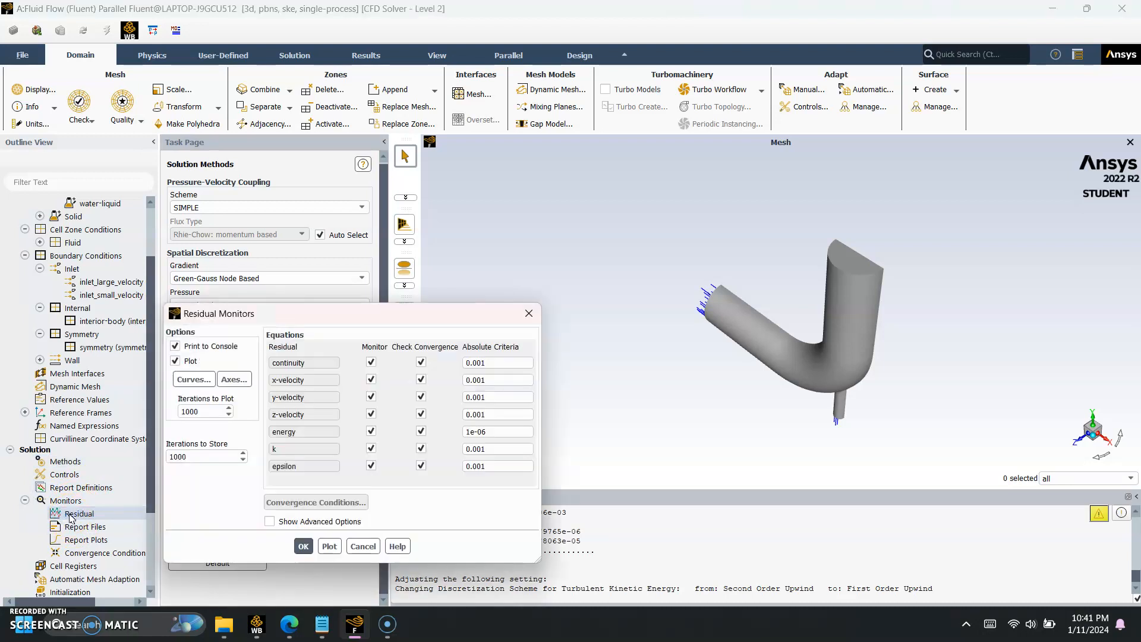
drag(295, 316, 248, 196)
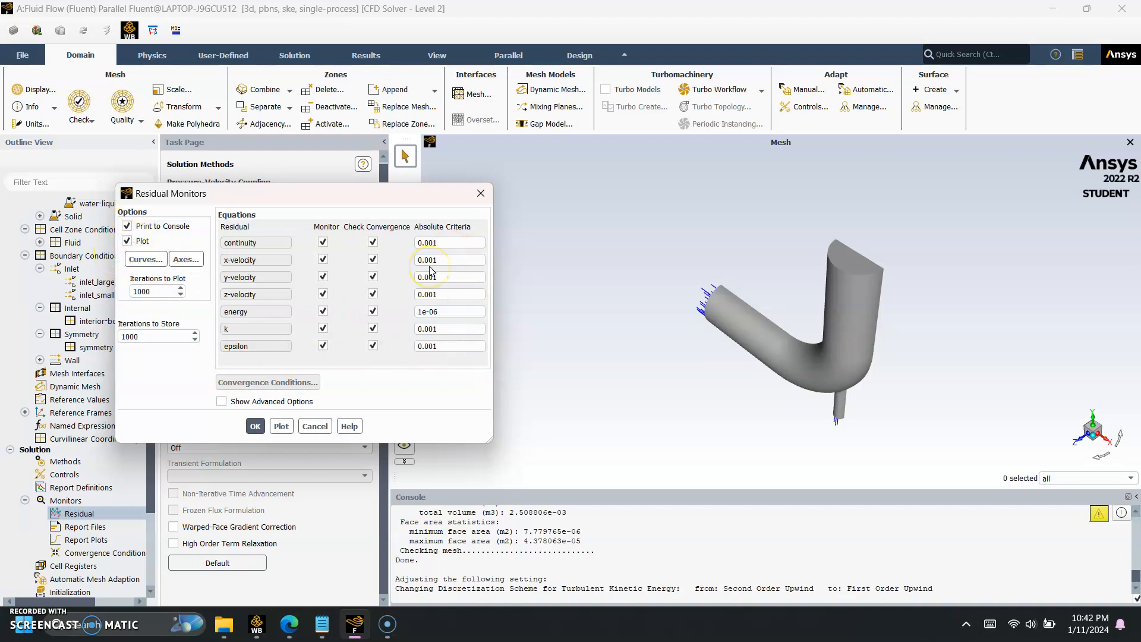
click(255, 426)
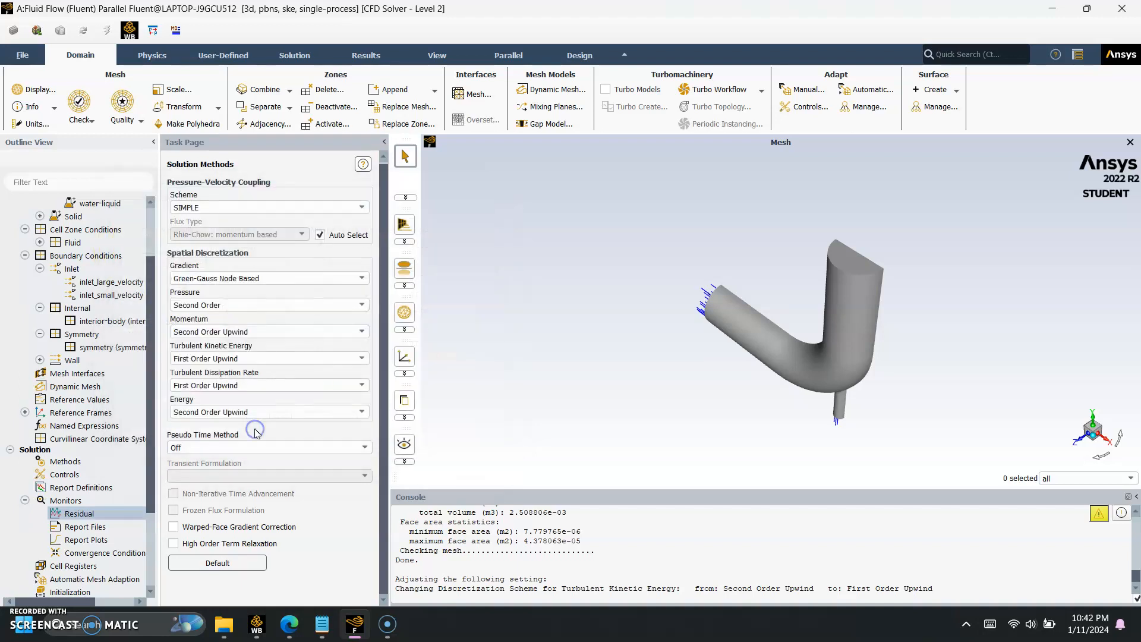
click(92, 528)
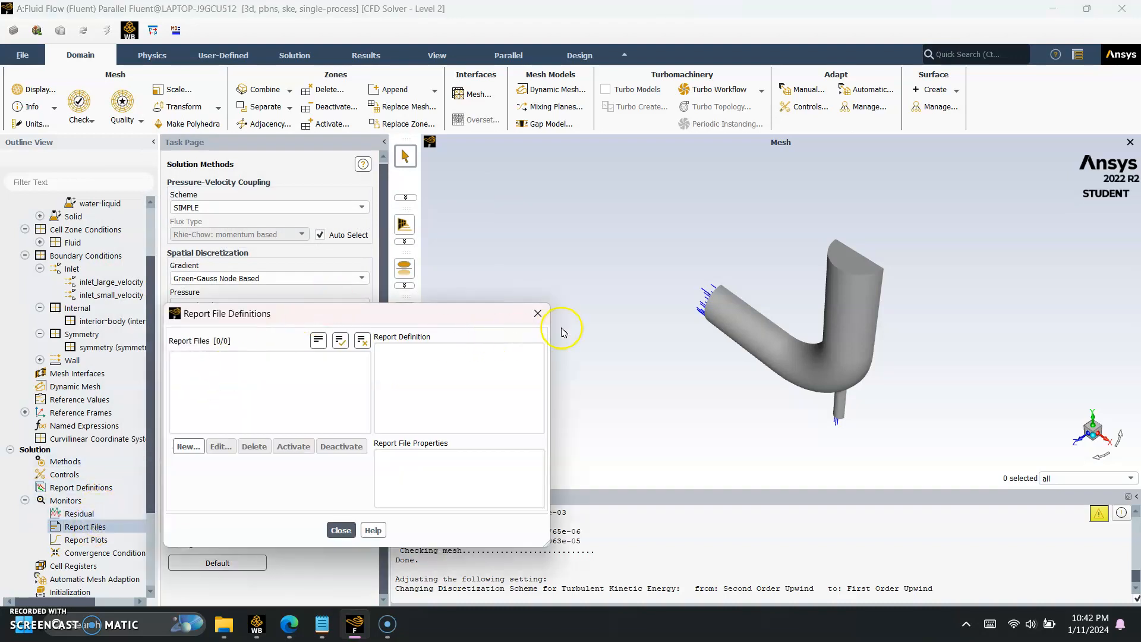
click(538, 313)
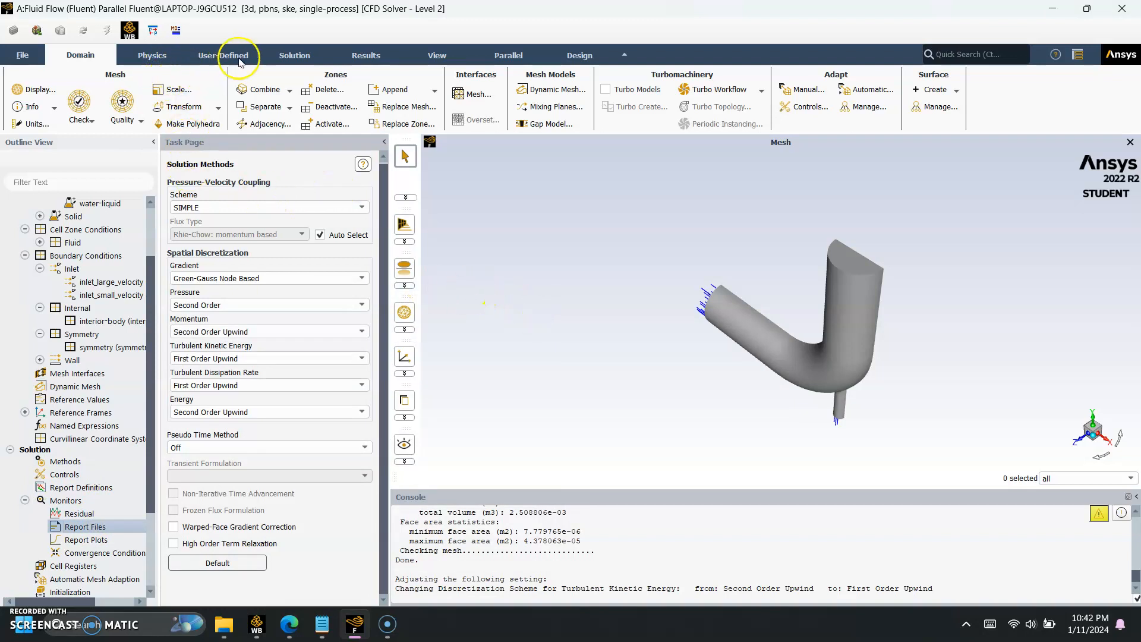
Step: Start a new surface report definition of the Facet Maximum type
click(288, 57)
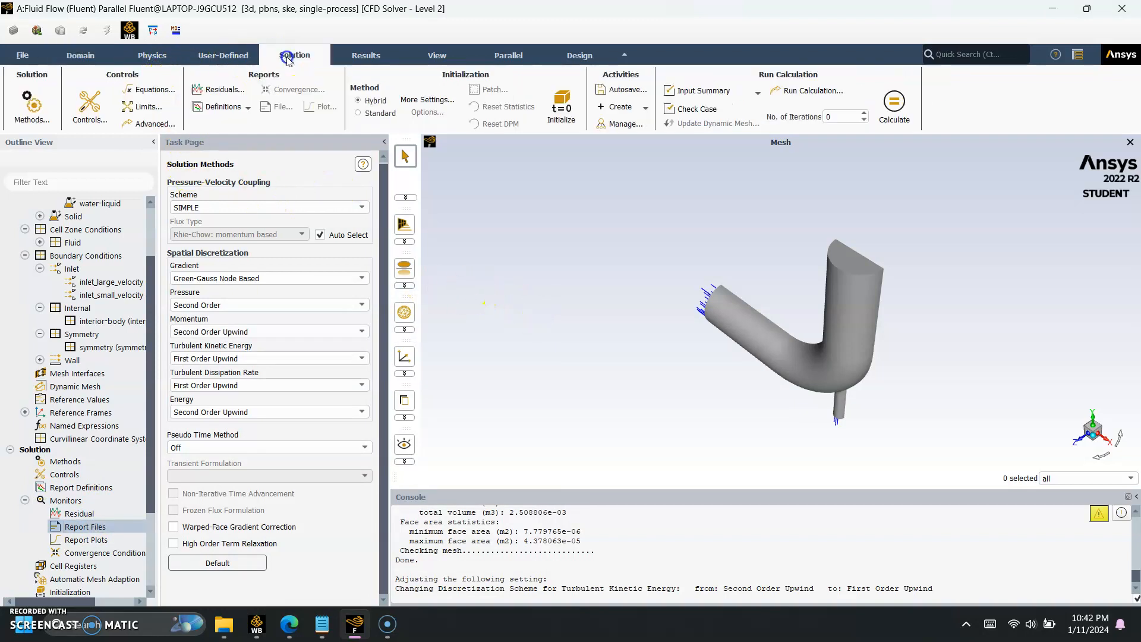
click(247, 110)
mouse_move(231, 140)
click(288, 170)
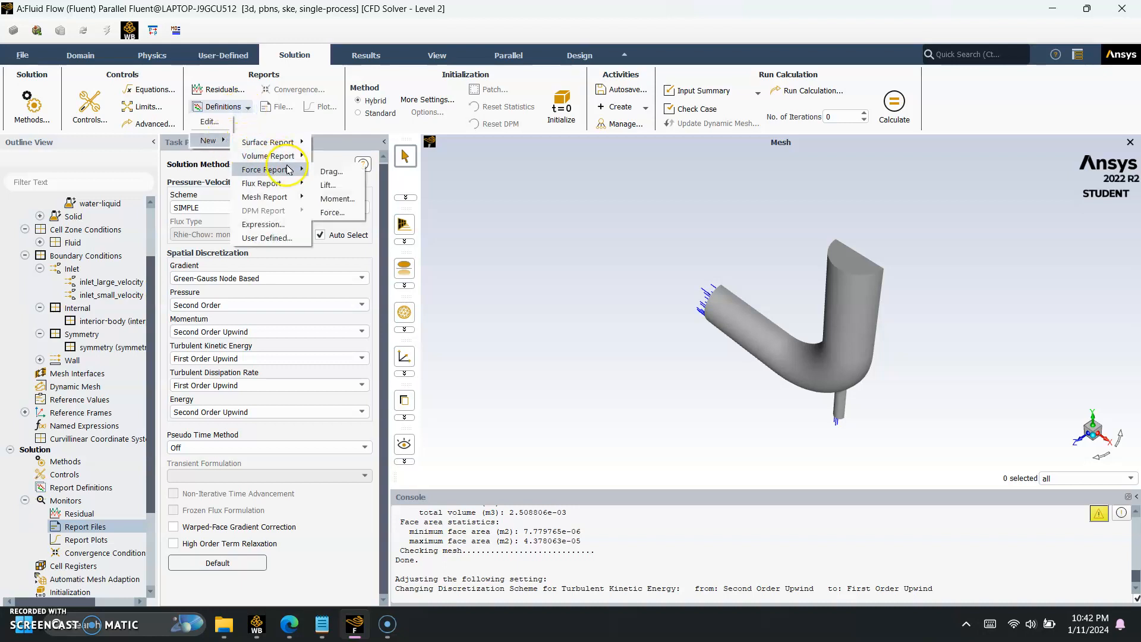
mouse_move(294, 156)
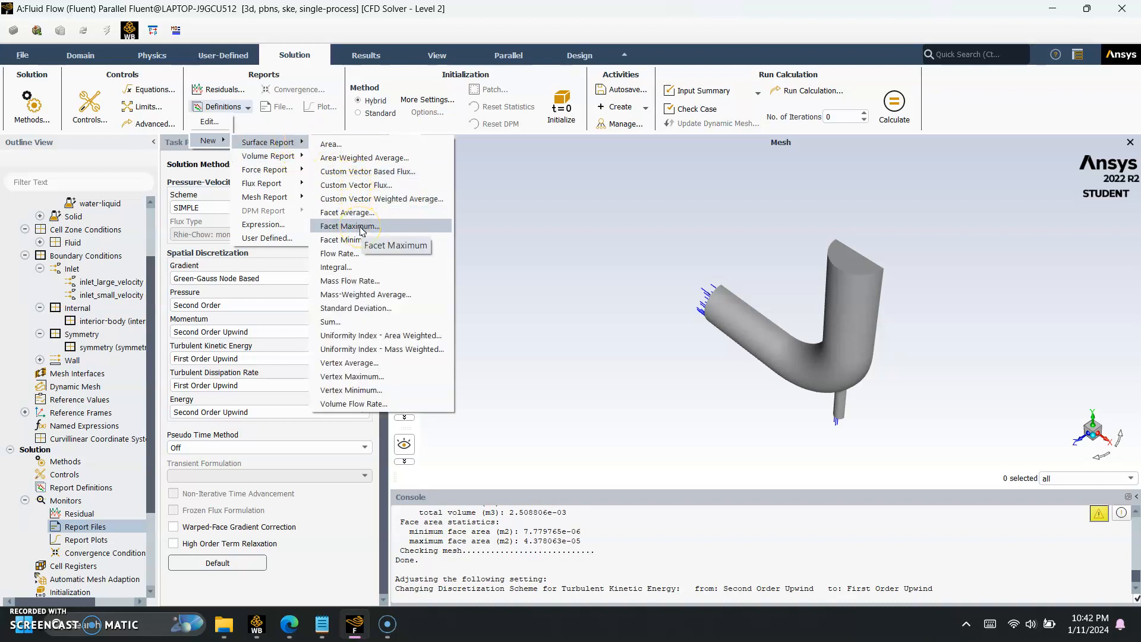
click(361, 231)
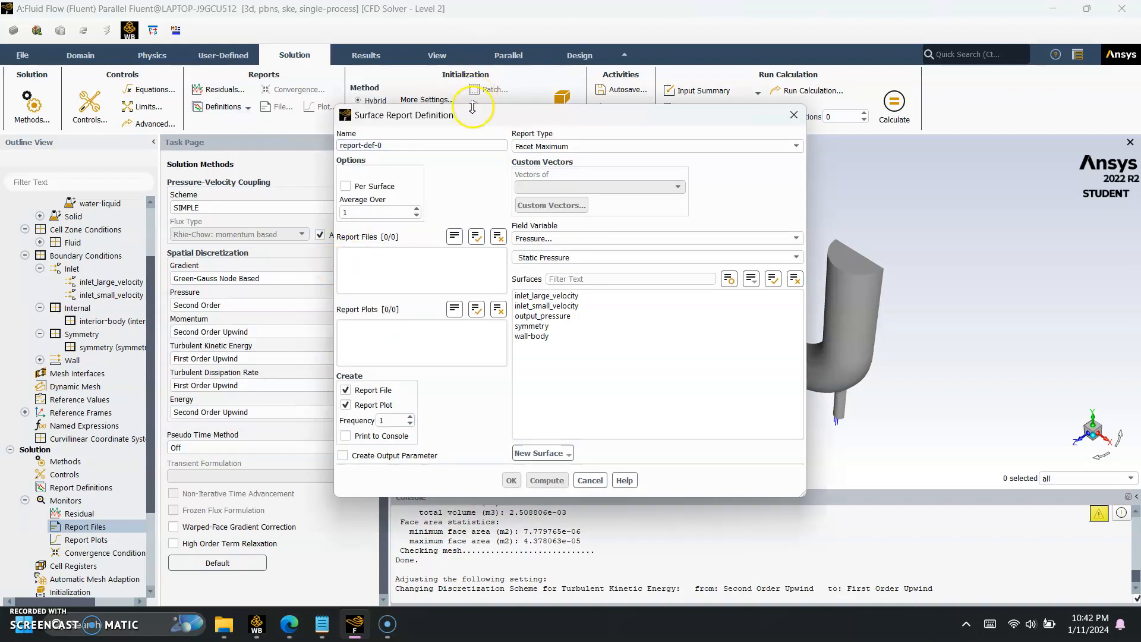
drag(467, 116, 320, 104)
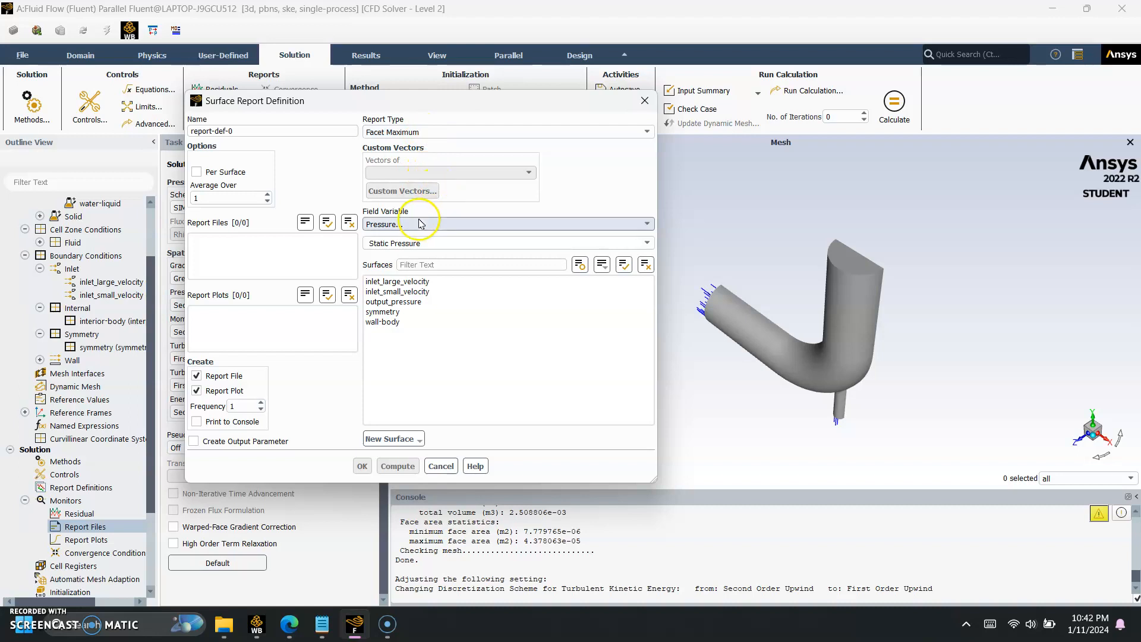
Step: Define the report for Static Temperature on the output_pressure surface with a frequency of 3, and create it with a report file and plot
click(410, 304)
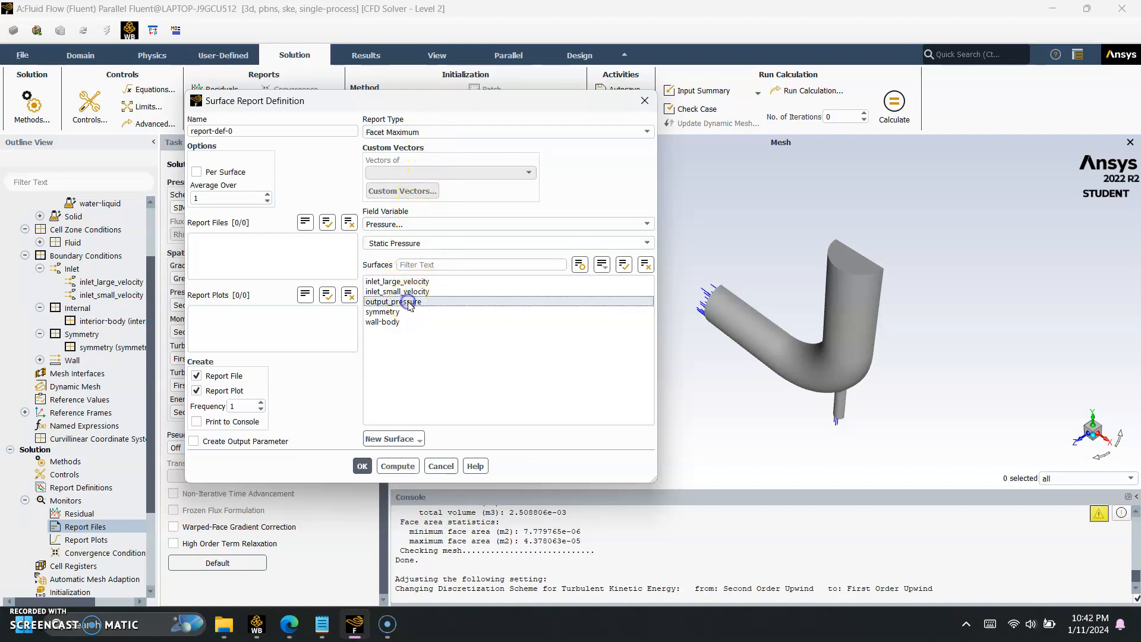
click(413, 225)
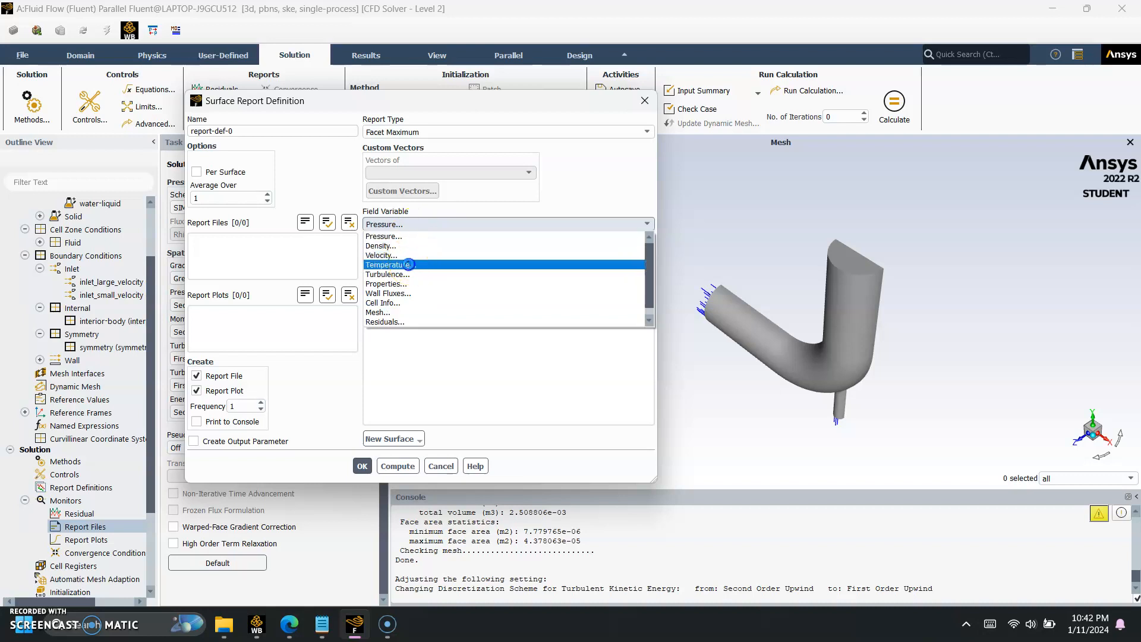
click(407, 264)
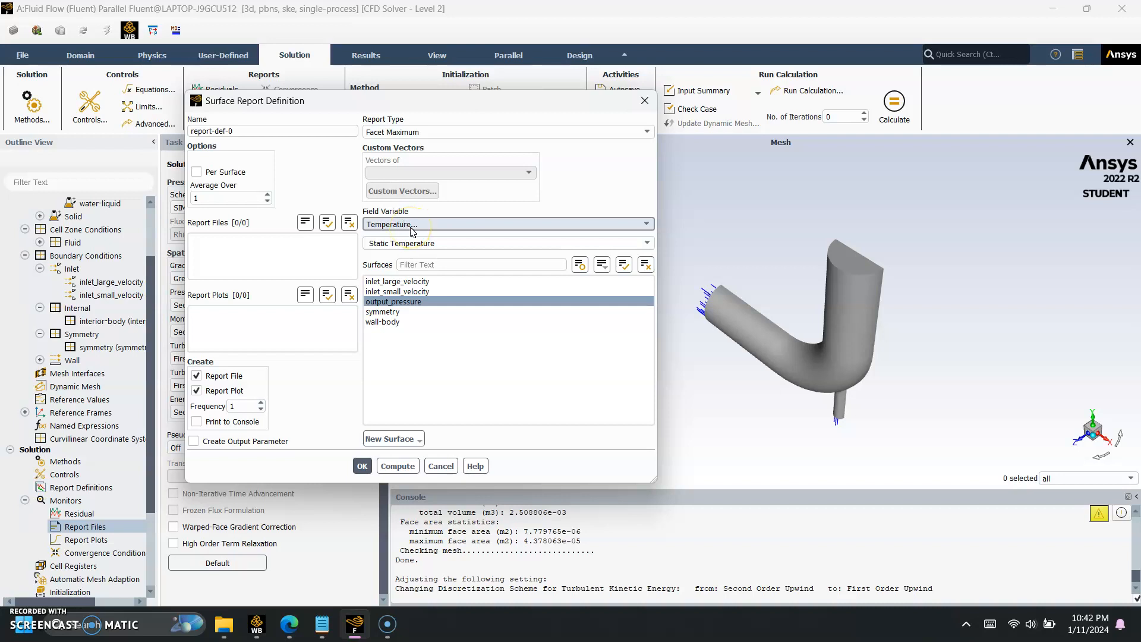
click(261, 403)
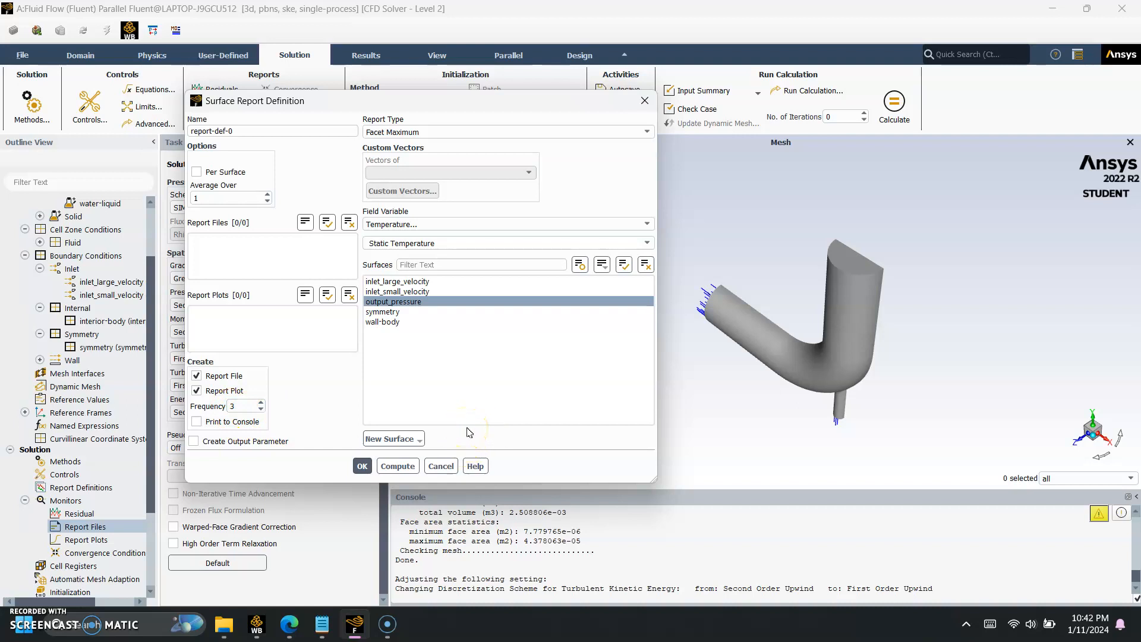
click(251, 132)
click(362, 466)
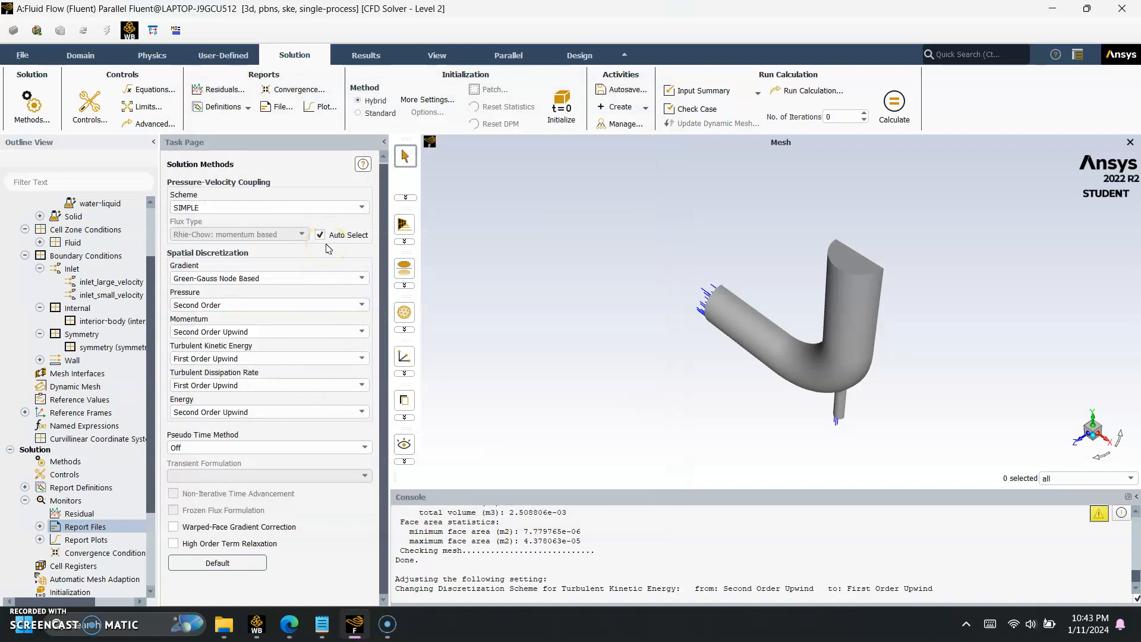
Step: Review the report plot definitions and the settings of report-def-0-rplot, accepting them as they are
click(53, 542)
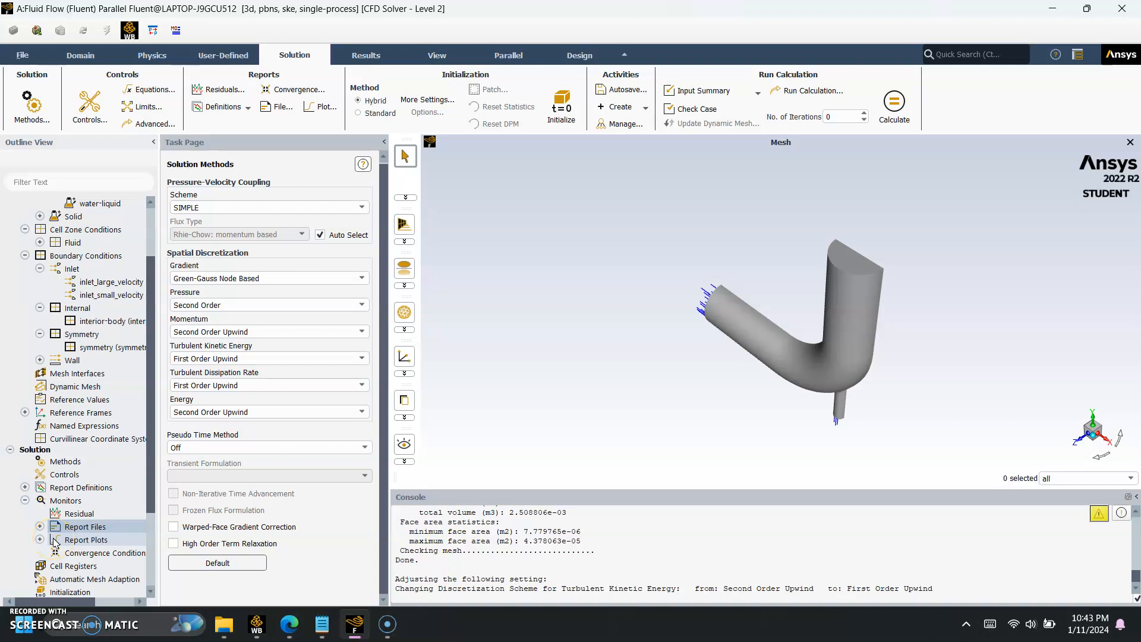
click(315, 137)
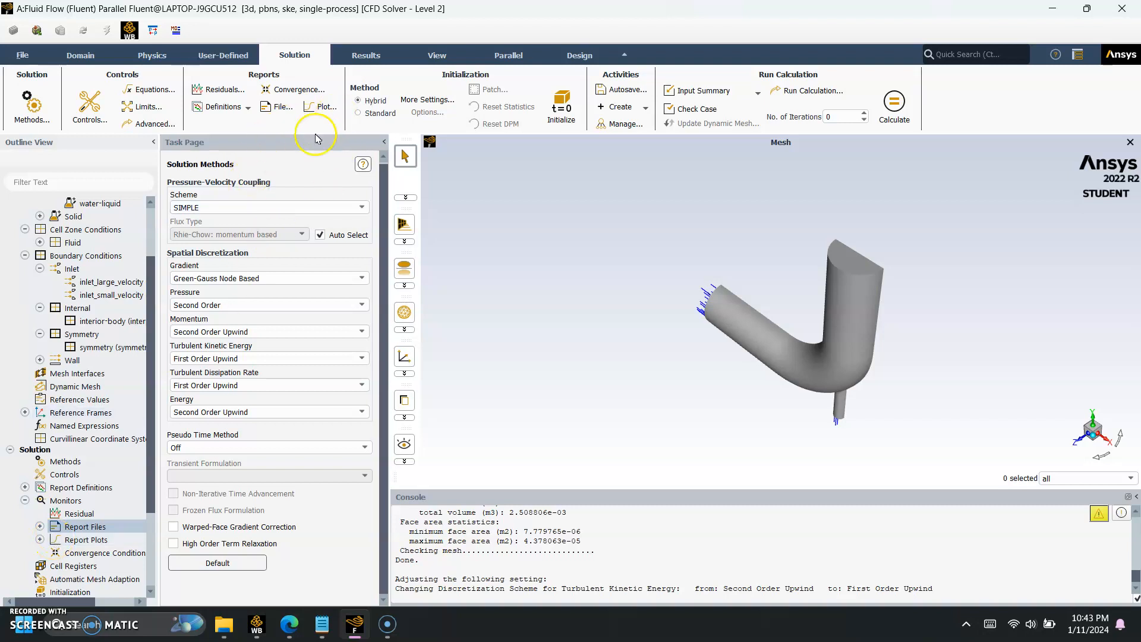
double_click(86, 541)
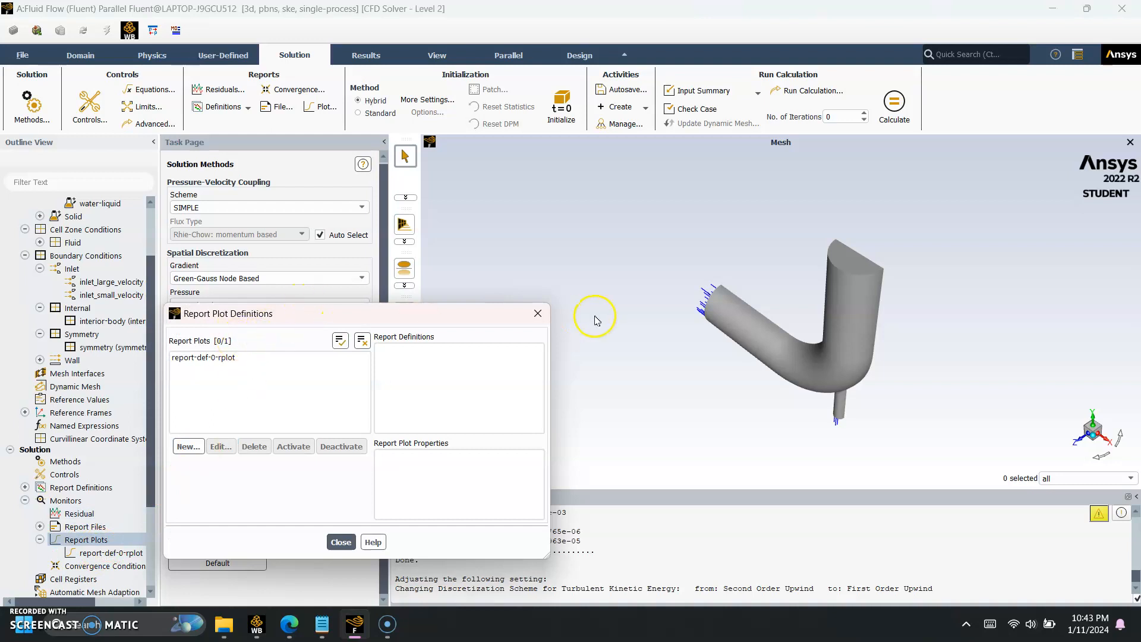
click(538, 314)
scroll(85, 489, down, 1)
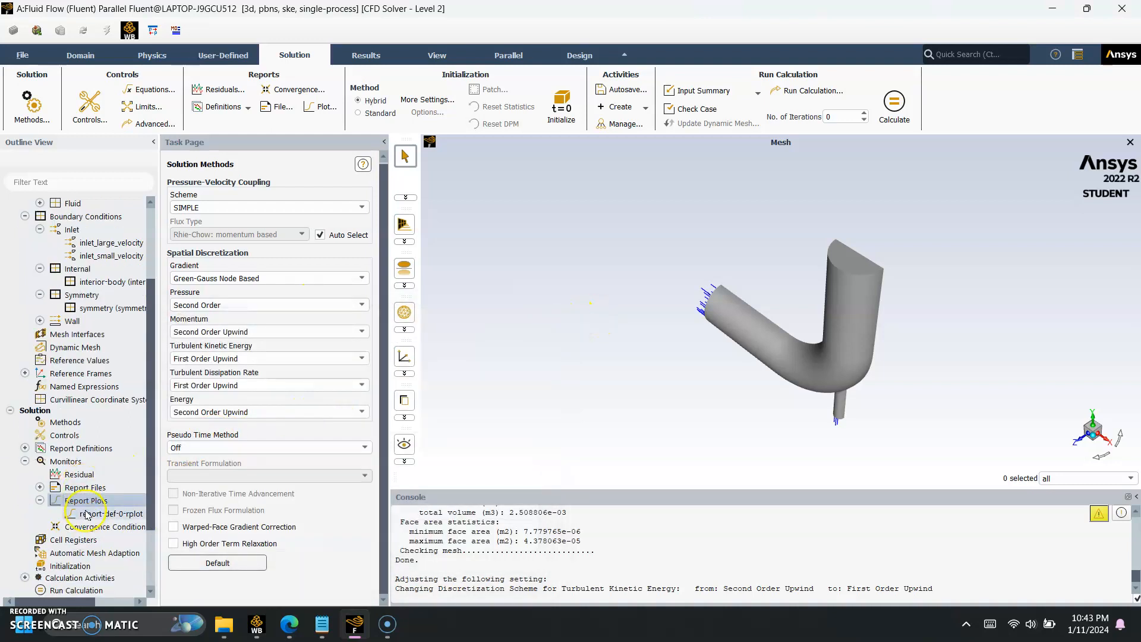
double_click(89, 513)
drag(408, 145, 274, 117)
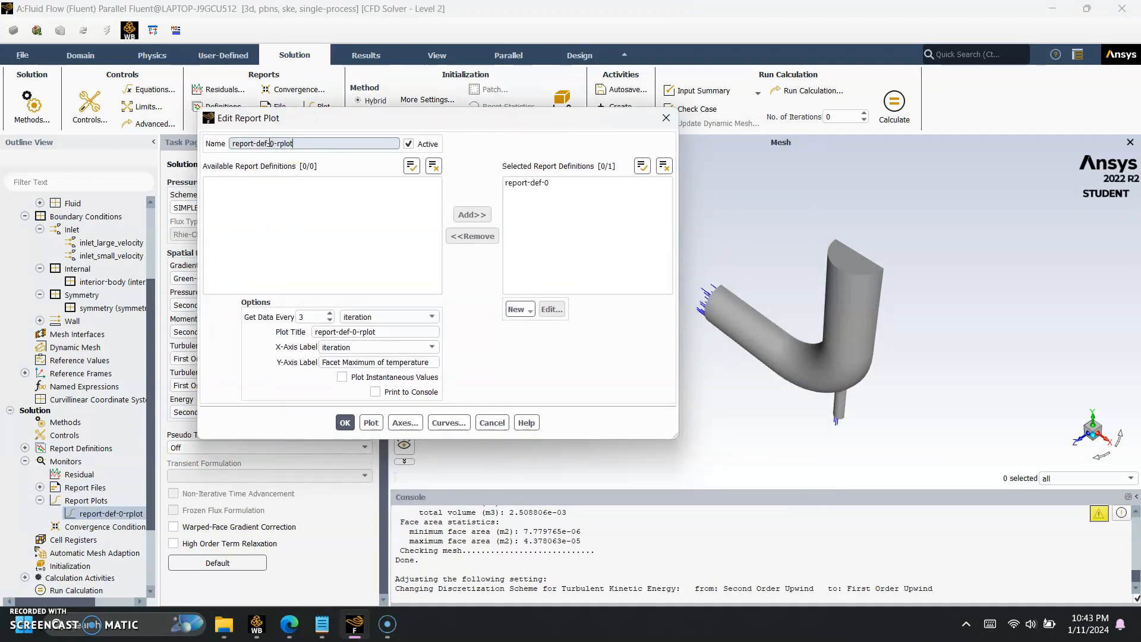
click(342, 424)
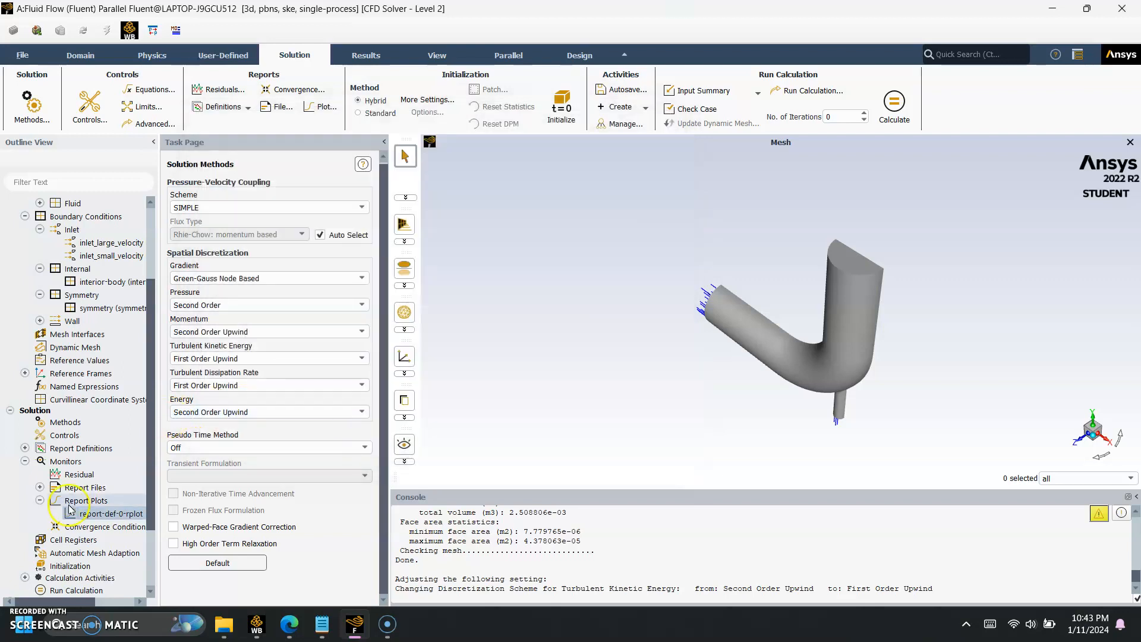
Step: Initialize the solution using Hybrid Initialization
scroll(70, 512, down, 1)
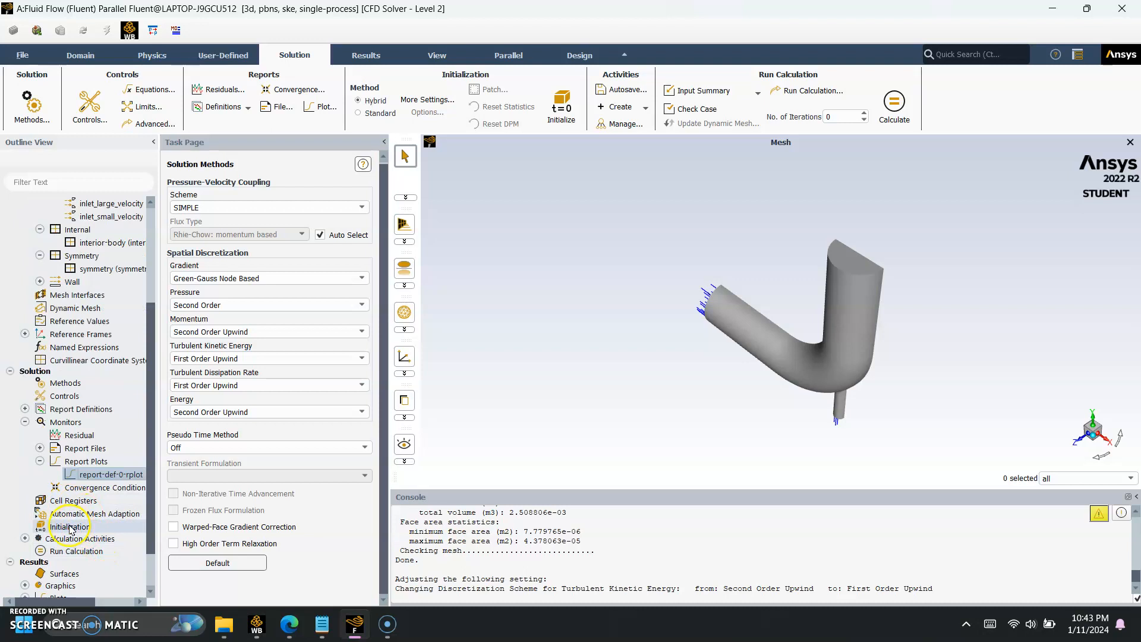
click(71, 527)
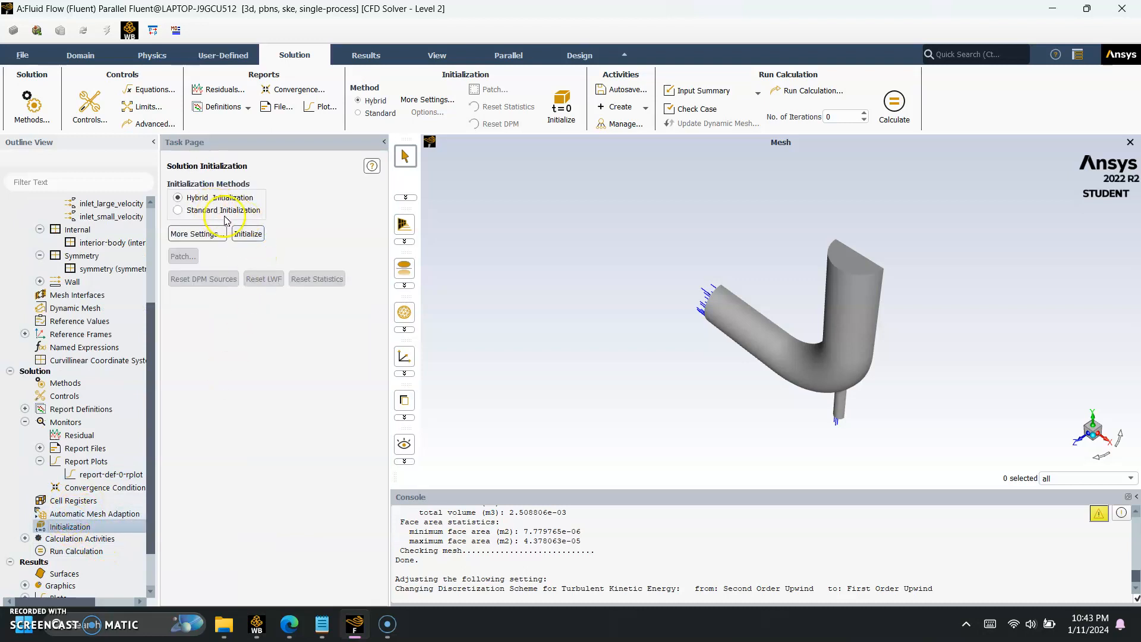
click(248, 234)
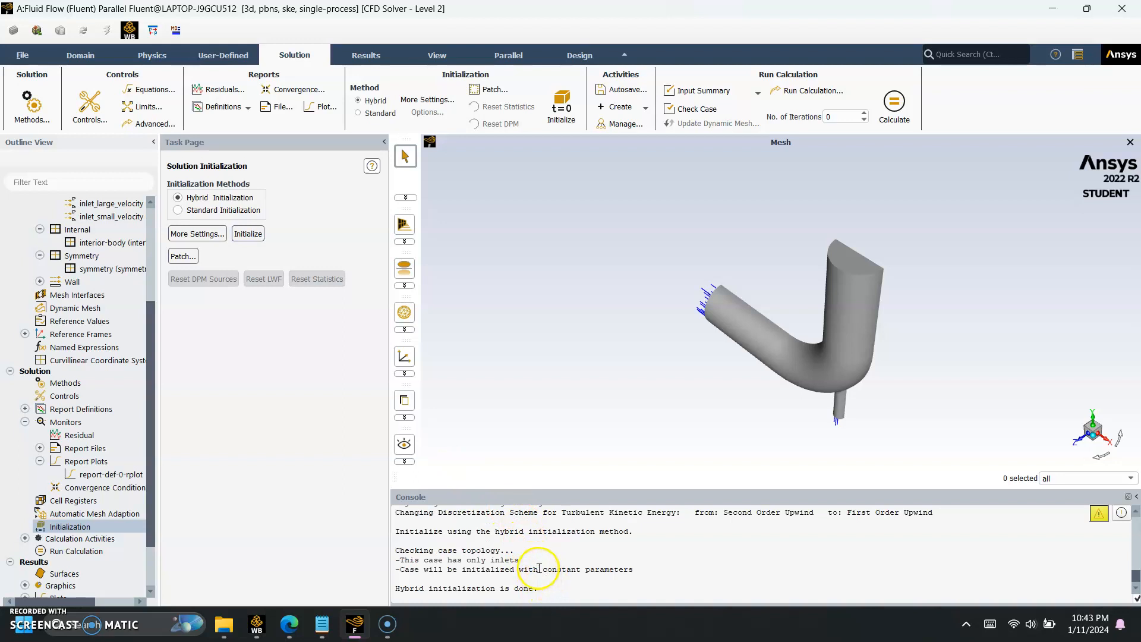
scroll(68, 538, down, 1)
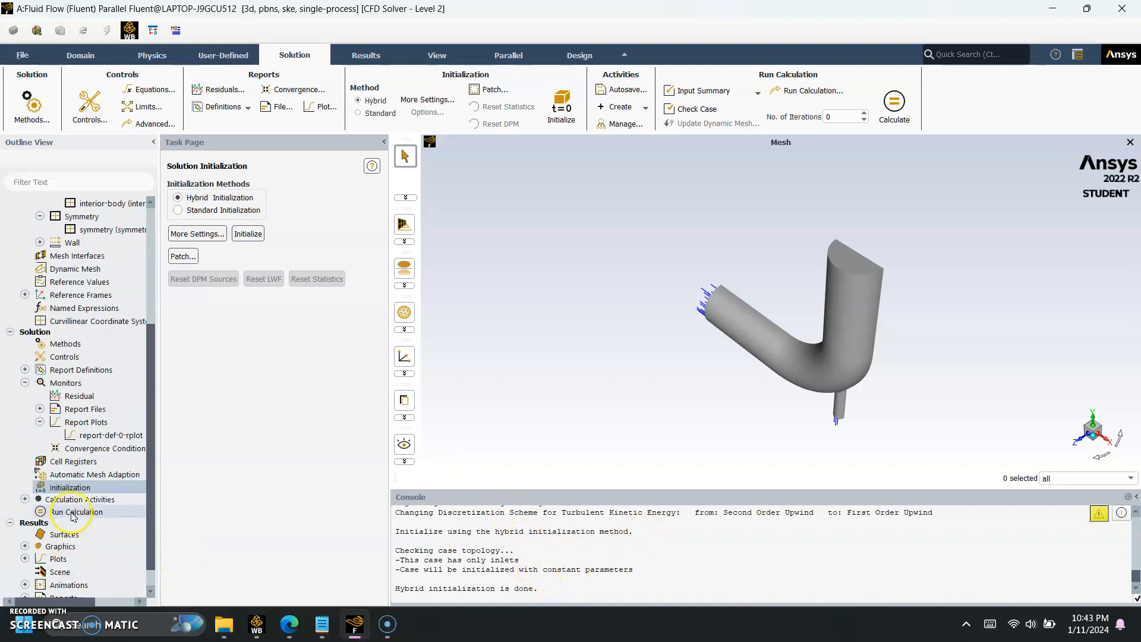
Step: Run the calculation with the number of iterations set to 300
click(72, 513)
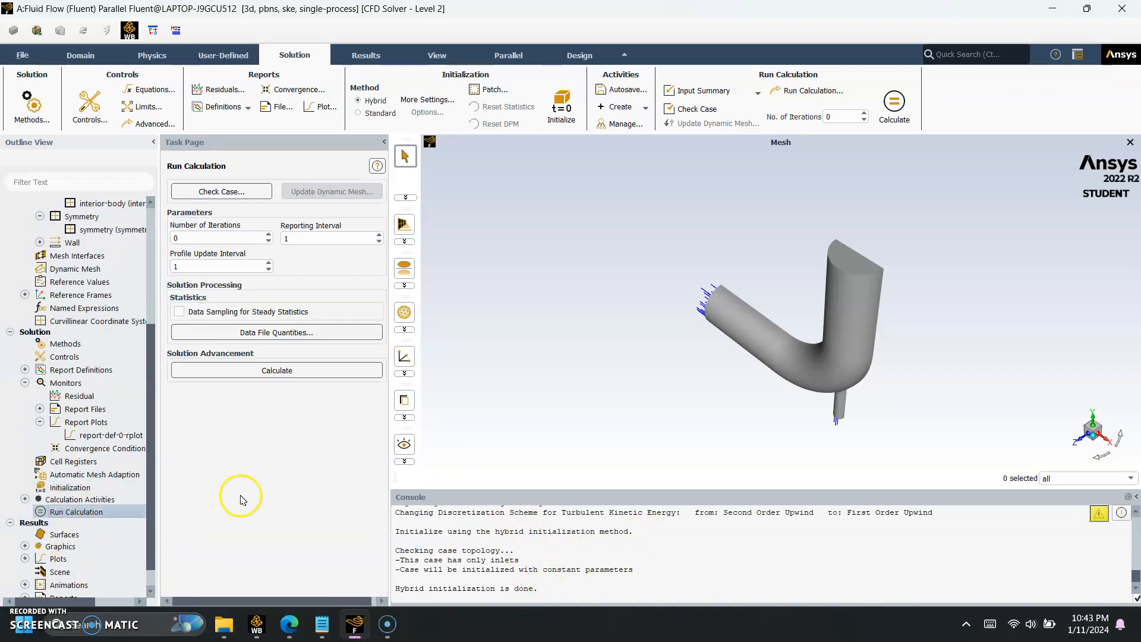
click(207, 240)
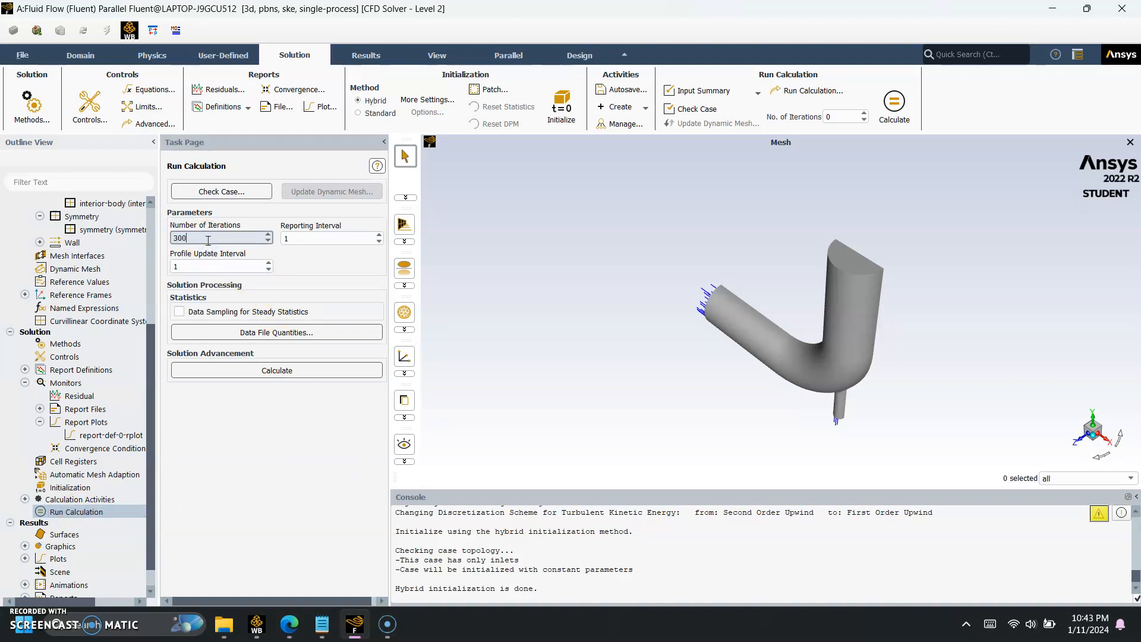
click(288, 370)
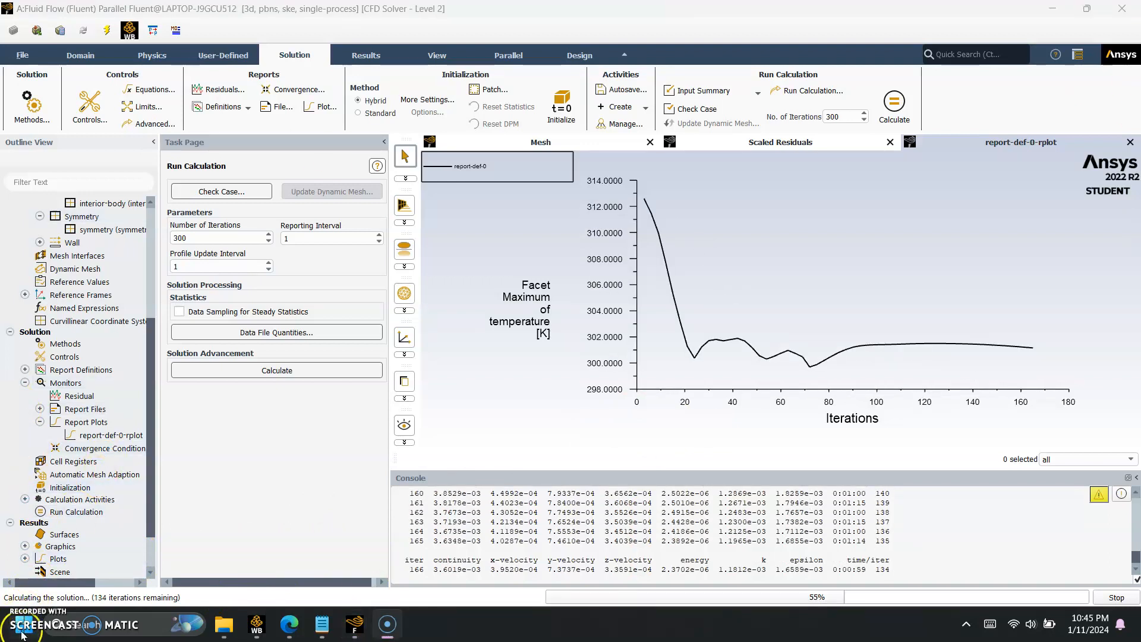
Step: Monitor the scaled residuals and the report-def-0-rplot plot during the calculation, and review both plots once the run has finished
click(787, 144)
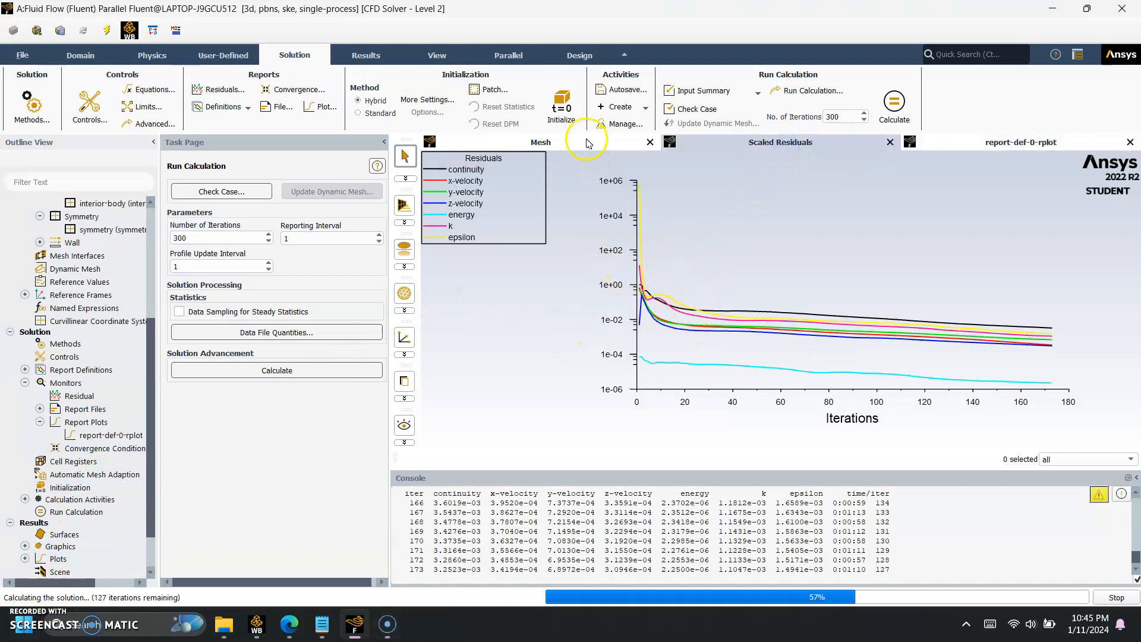
click(963, 144)
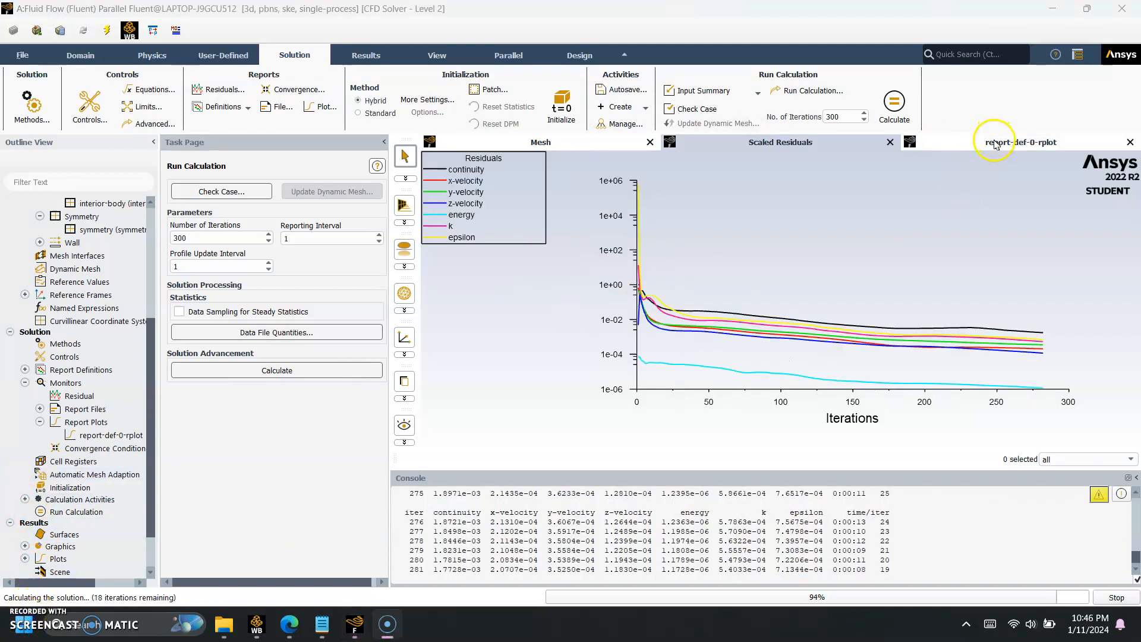
click(995, 143)
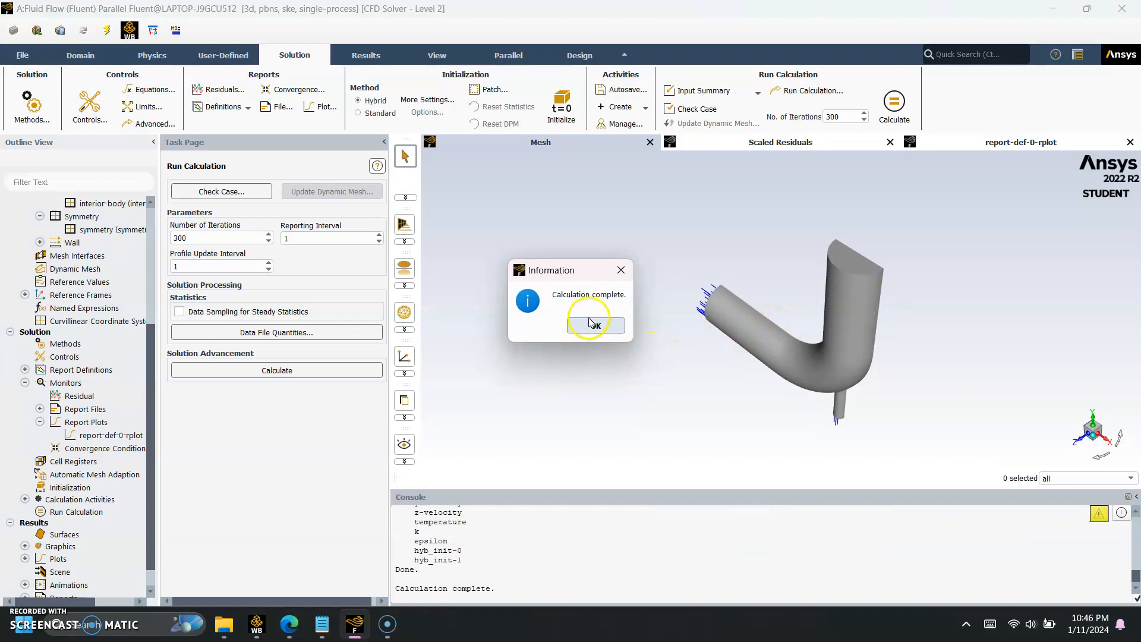
click(608, 328)
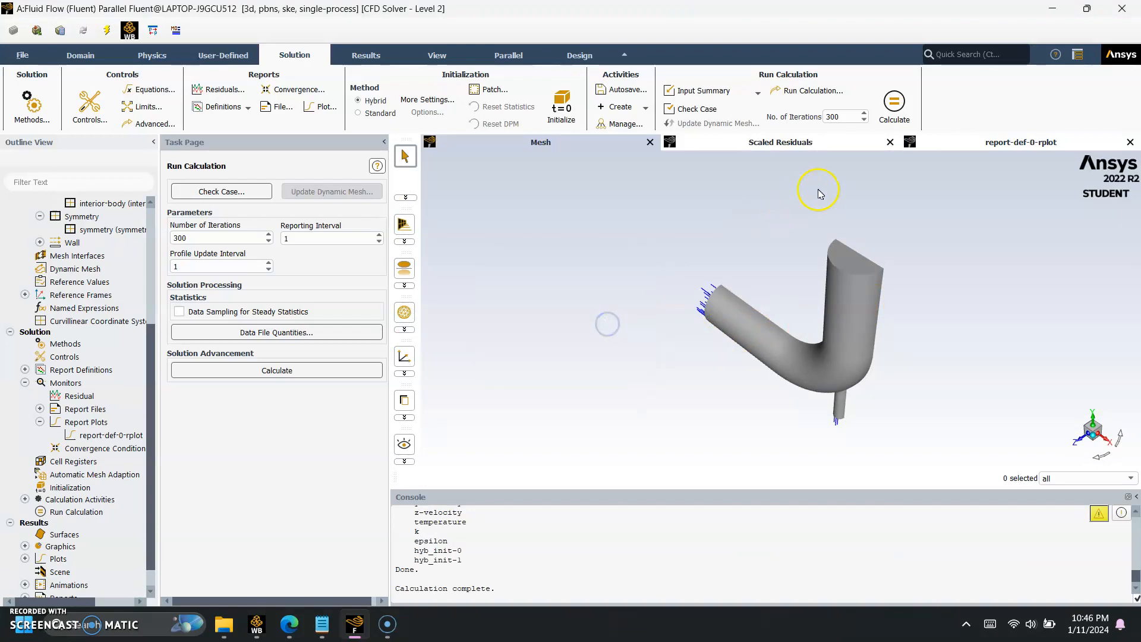
click(829, 147)
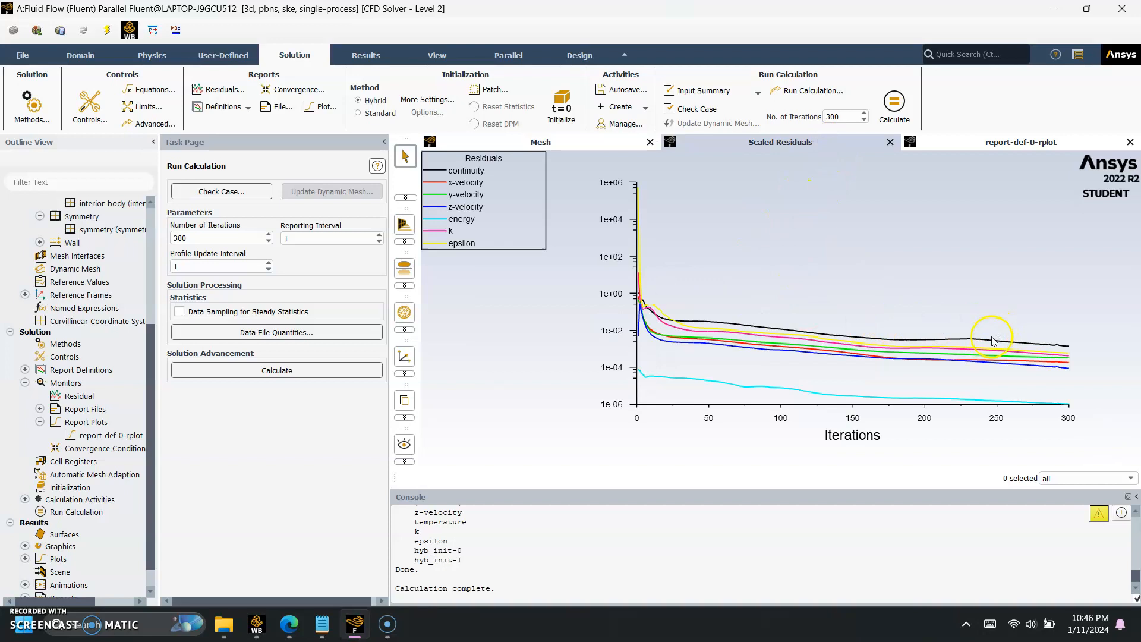
click(1017, 145)
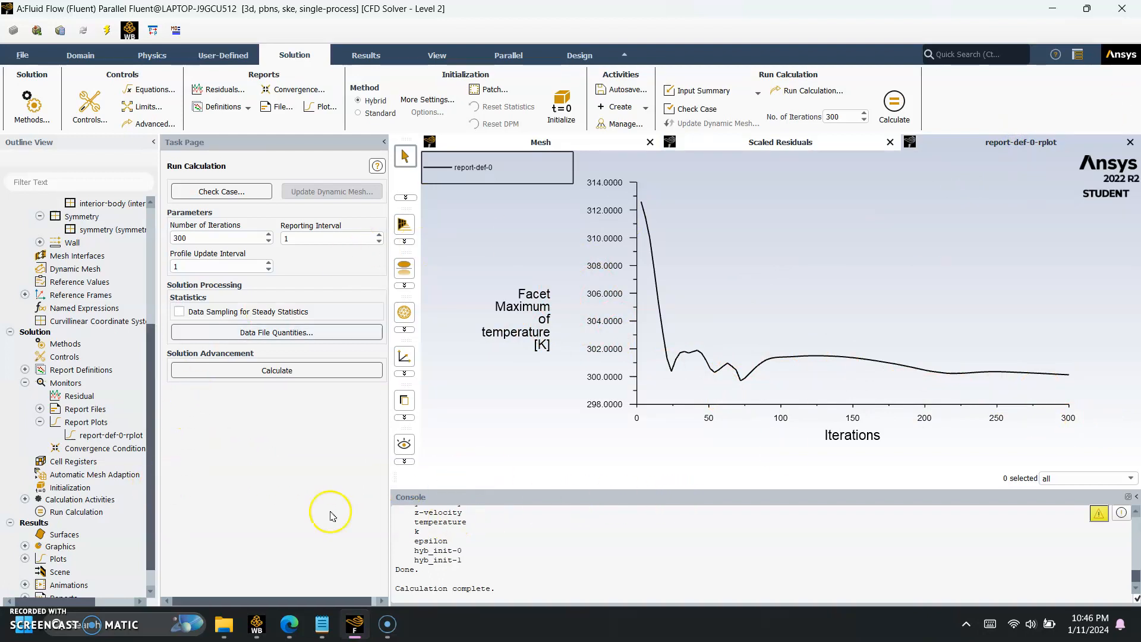
Step: Switch to Workbench, update the Results cell of the Fluid Flow (Fluent) system and open it in CFD-Post
click(257, 623)
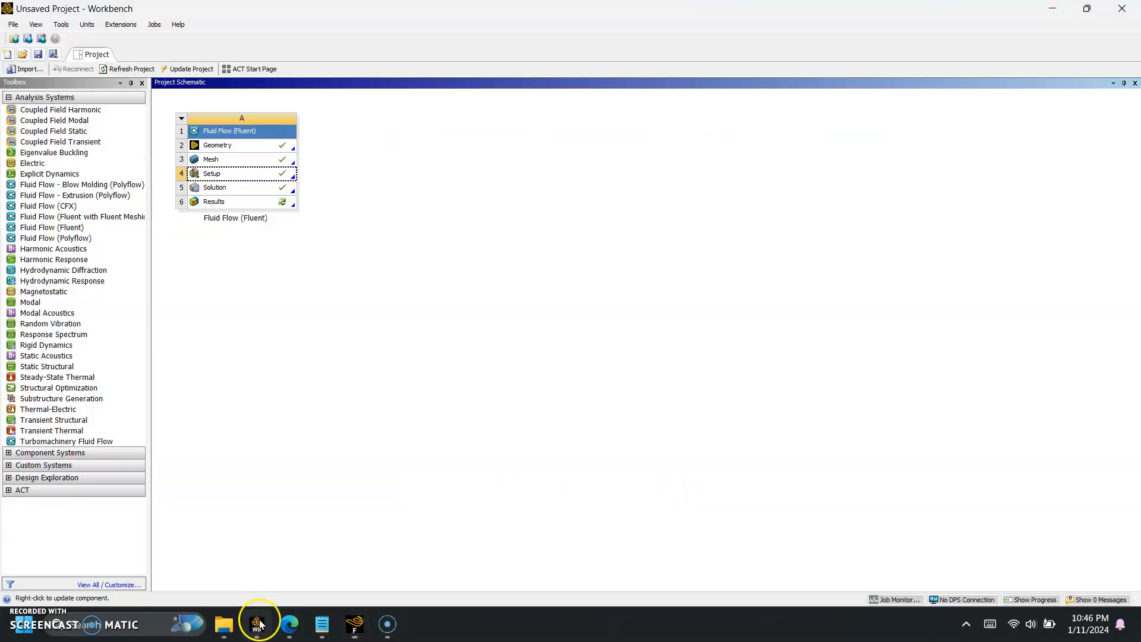
right_click(262, 202)
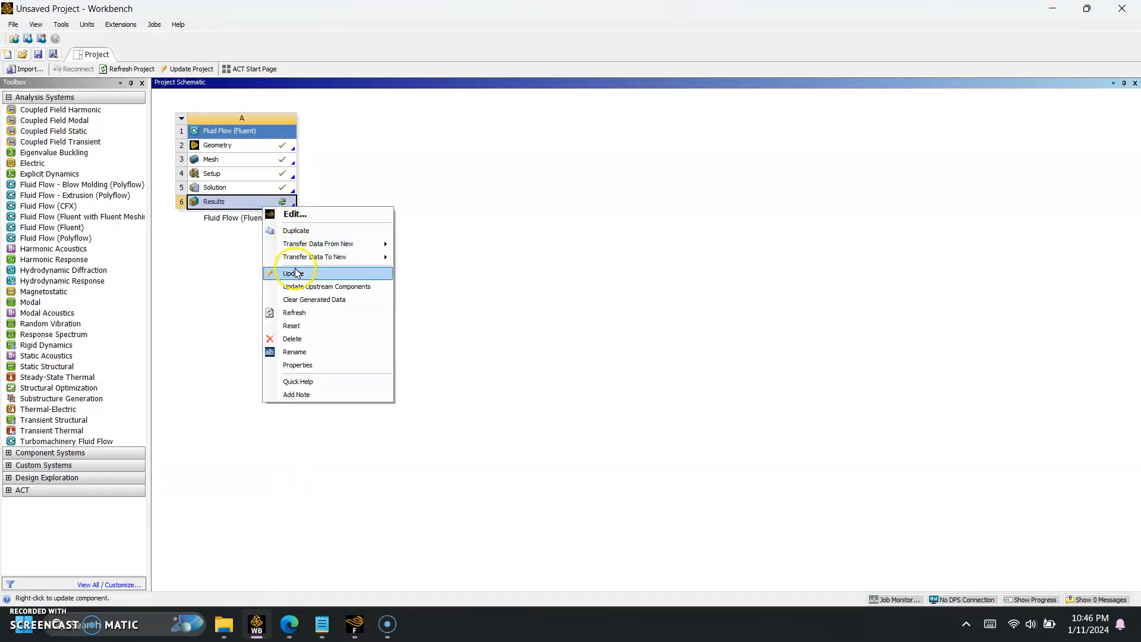
click(297, 273)
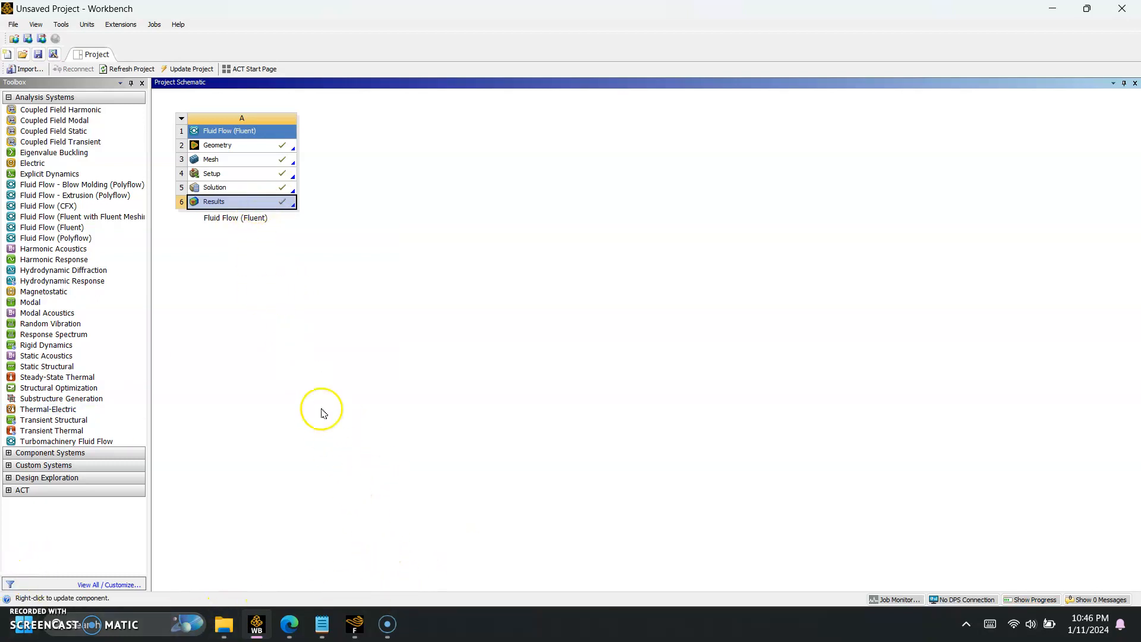
right_click(258, 205)
click(267, 212)
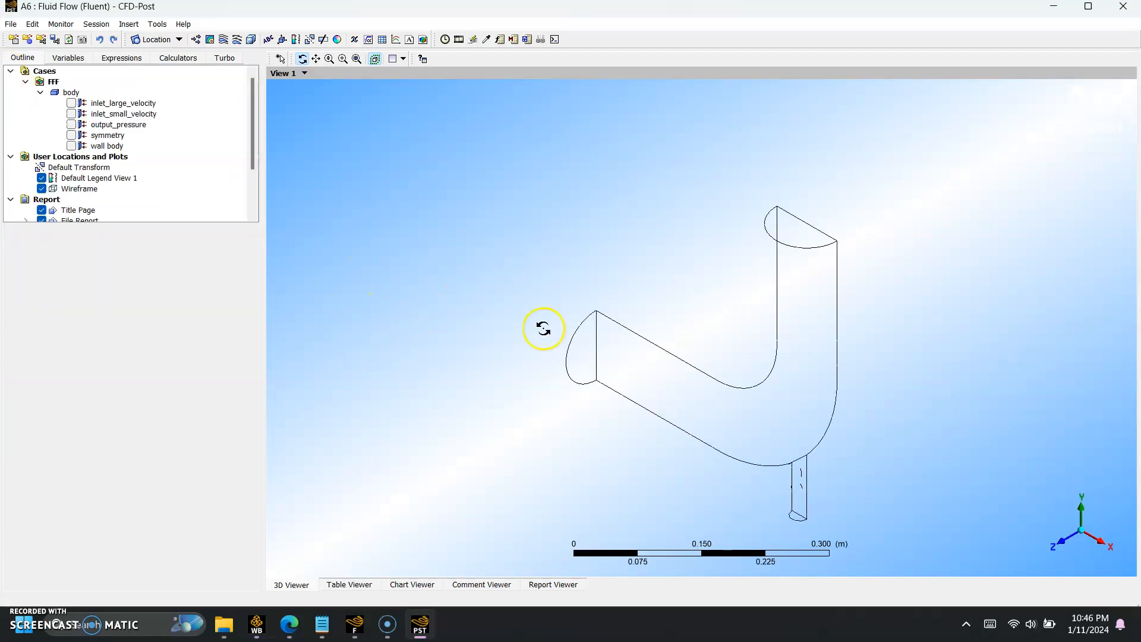
Step: Show the symmetry surface and create a contour located on symmetry with Velocity as its variable
click(71, 136)
mouse_move(978, 382)
mouse_down()
mouse_move(1032, 356)
mouse_move(998, 370)
mouse_move(983, 342)
mouse_move(739, 398)
mouse_move(695, 429)
mouse_up()
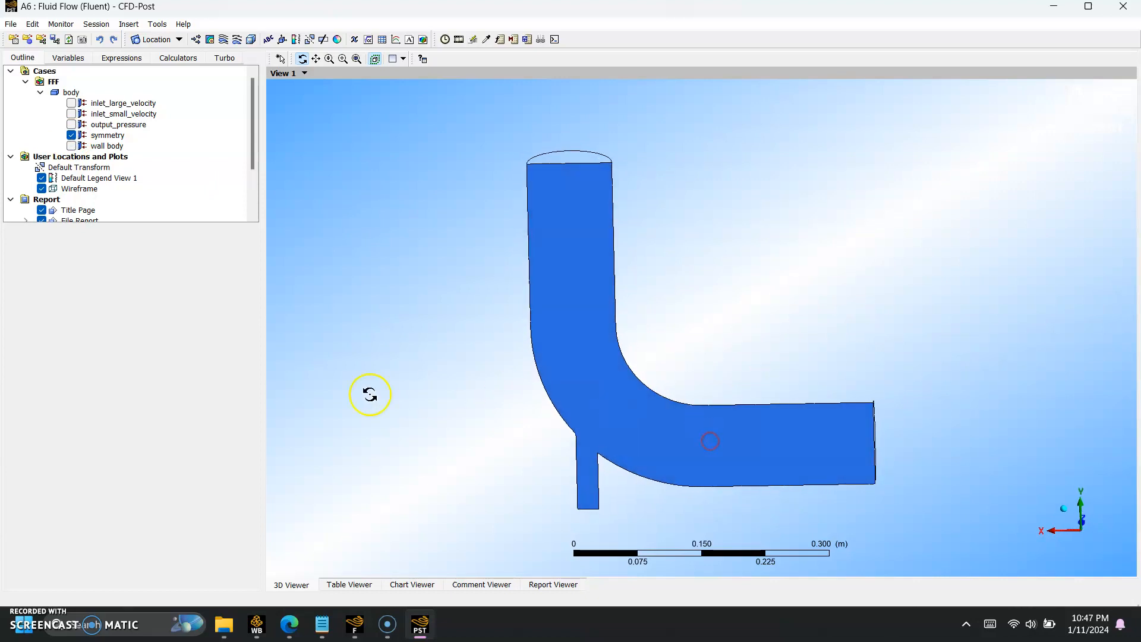
click(210, 40)
click(244, 97)
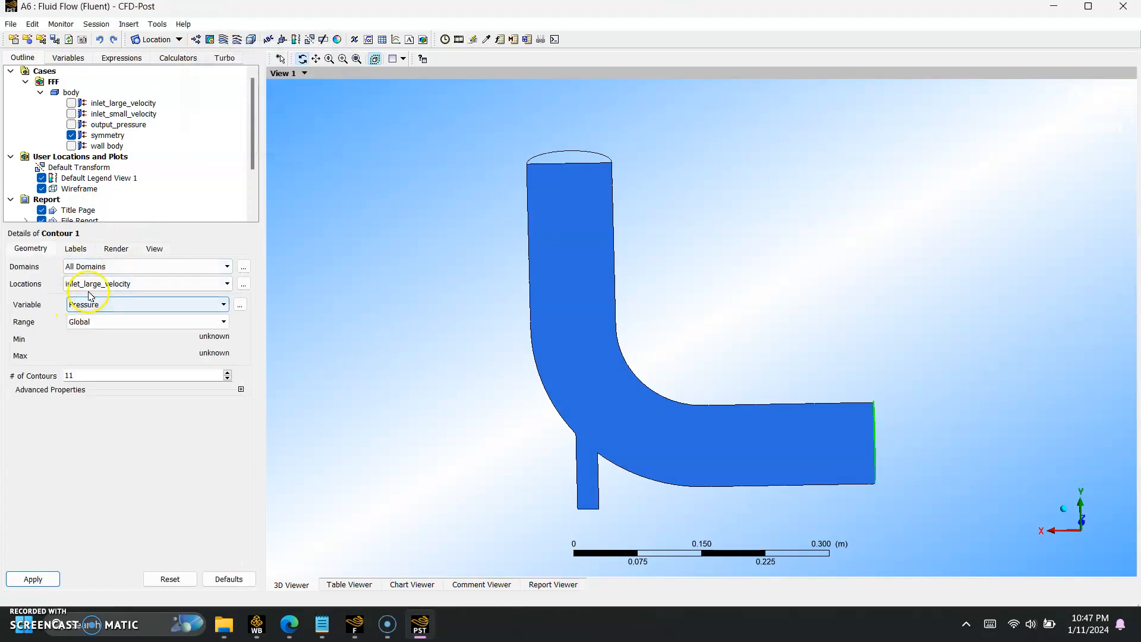
click(89, 289)
click(94, 326)
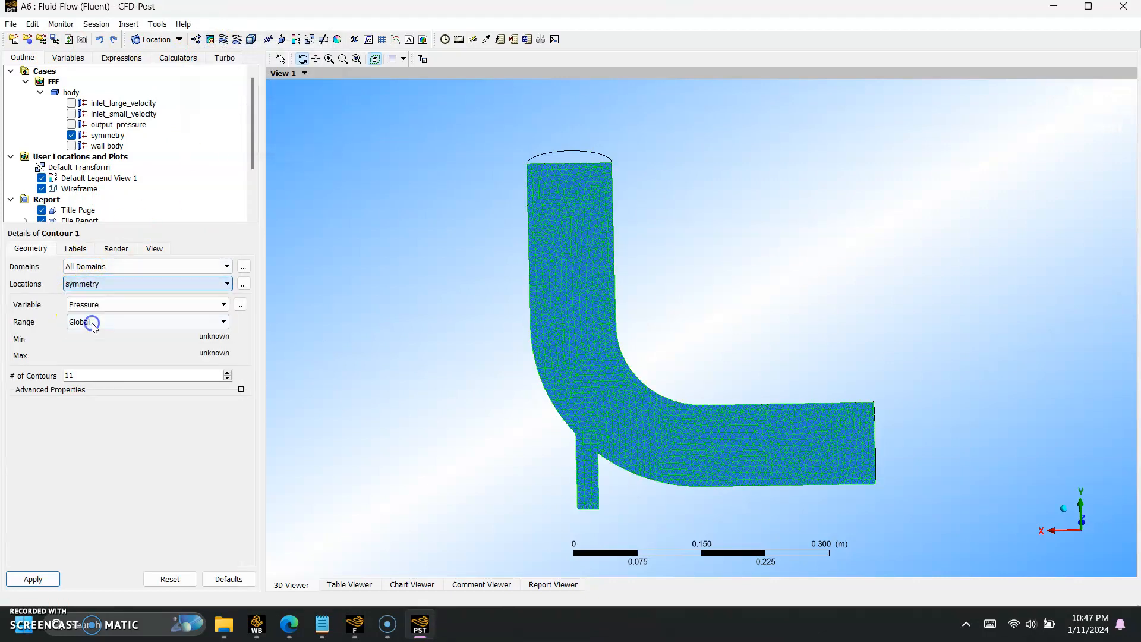
click(102, 304)
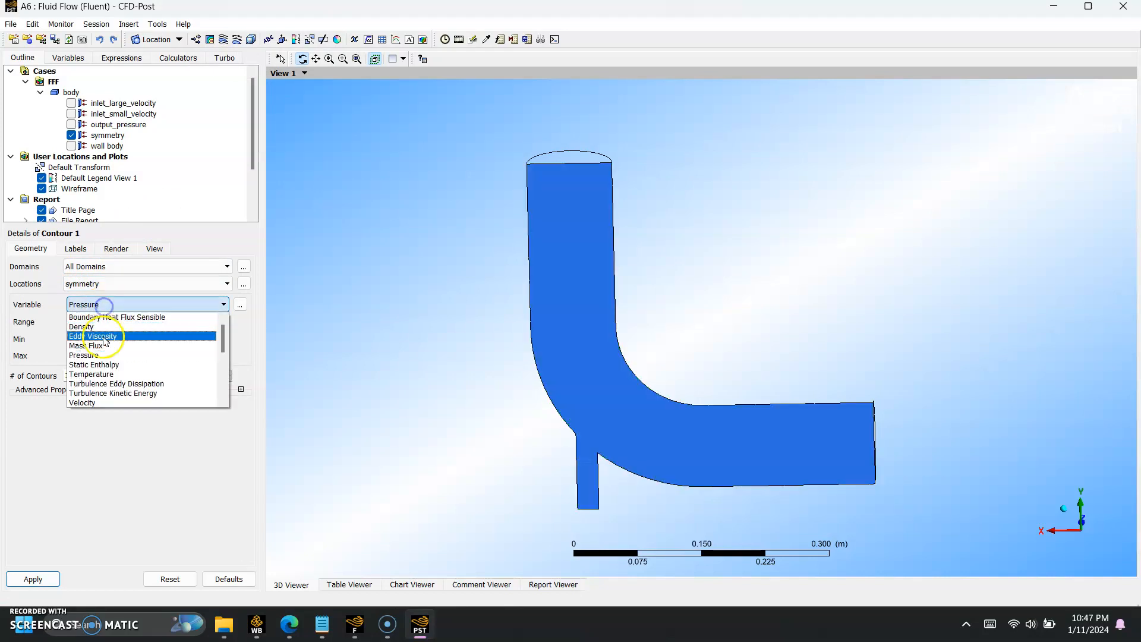
click(102, 402)
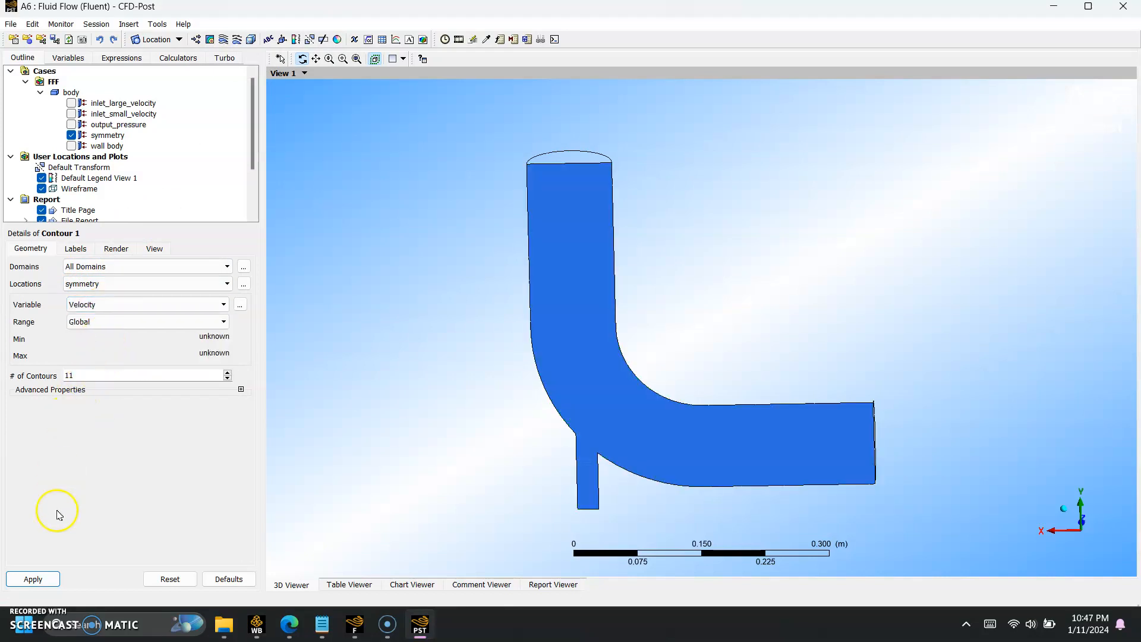
click(26, 579)
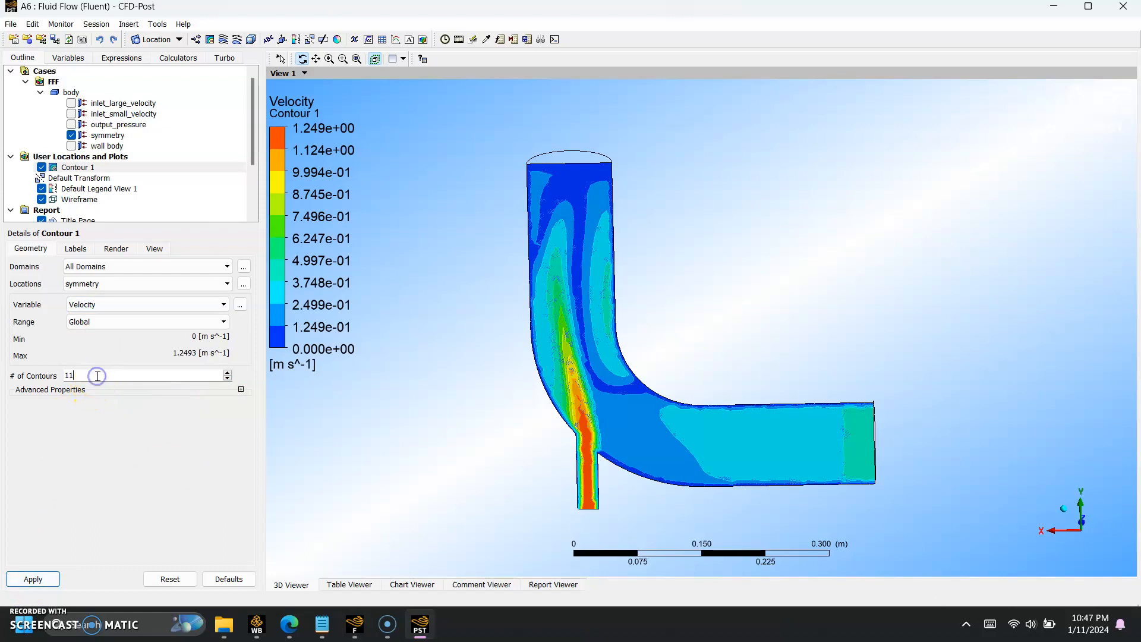
Step: Set the velocity contour's number of contours to 110 and examine the velocity distribution around the small inlet and elbow
click(43, 580)
drag(576, 520, 582, 509)
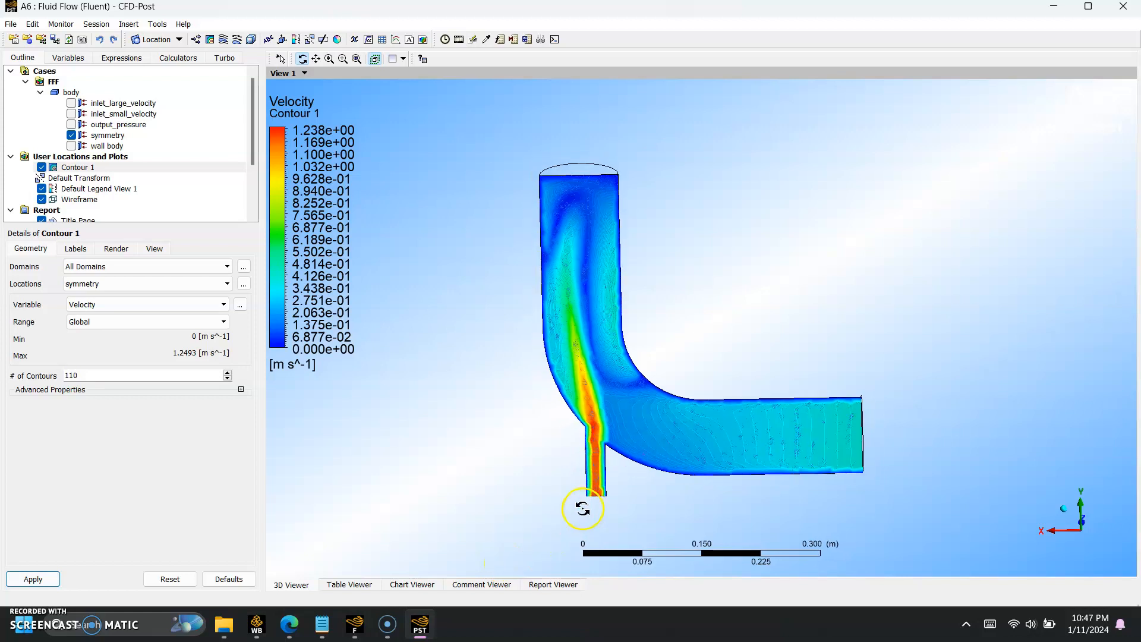
scroll(585, 510, up, 5)
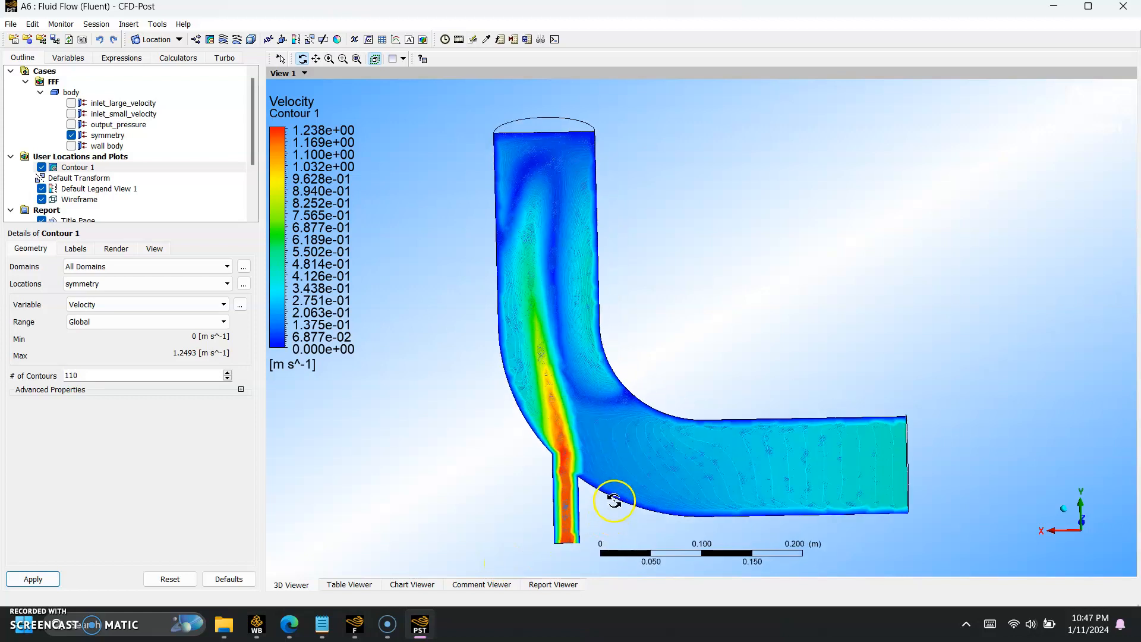
scroll(587, 510, up, 1)
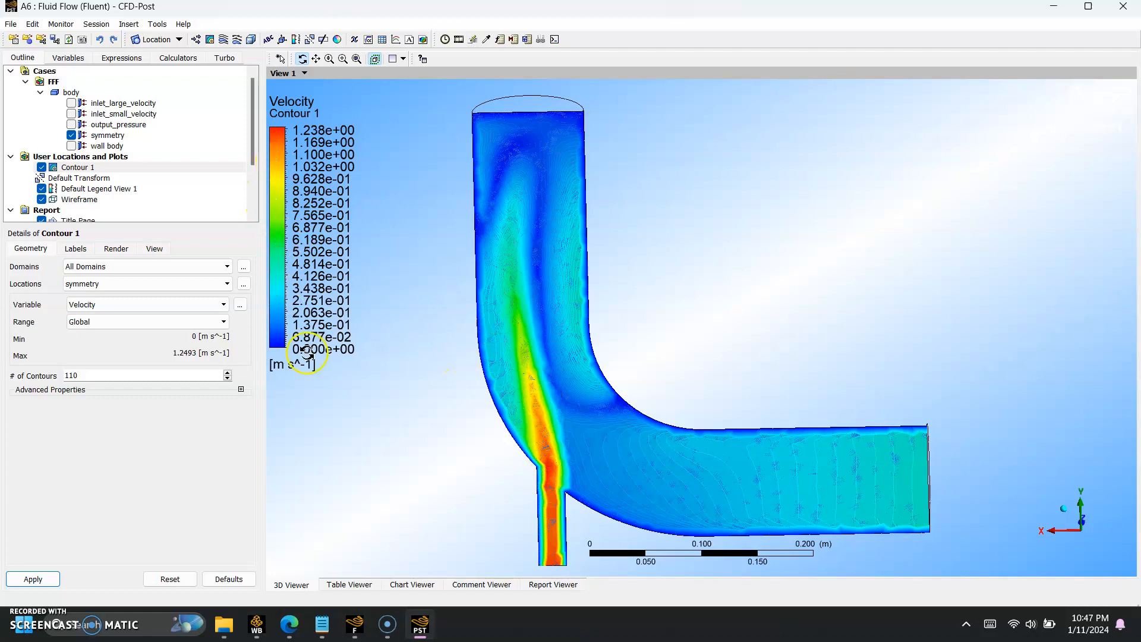
scroll(474, 517, up, 5)
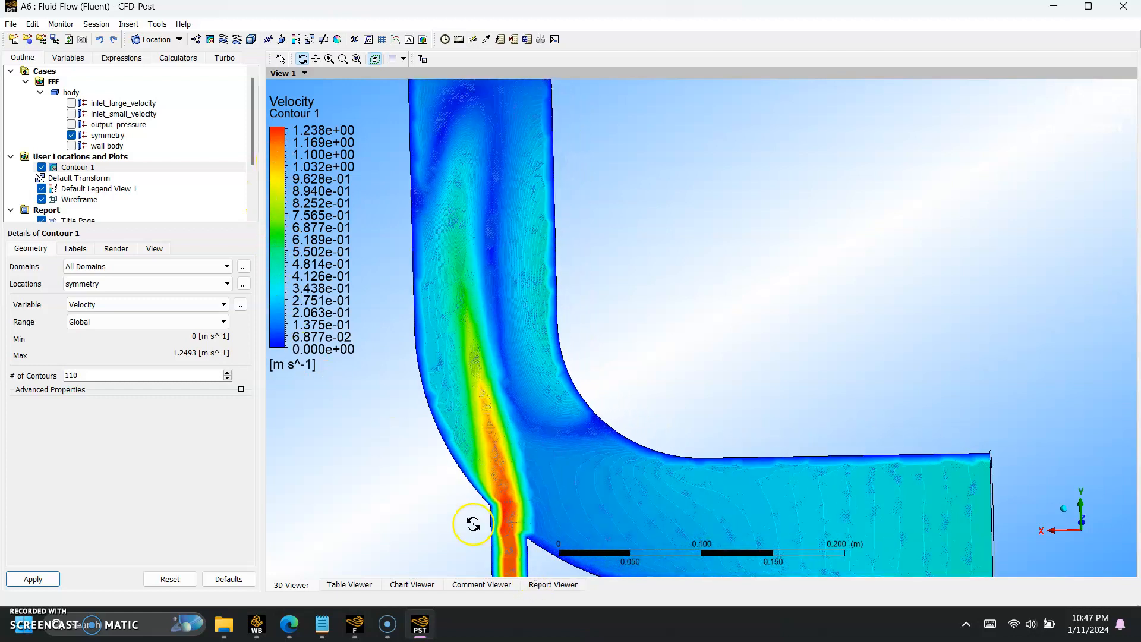
scroll(475, 505, down, 8)
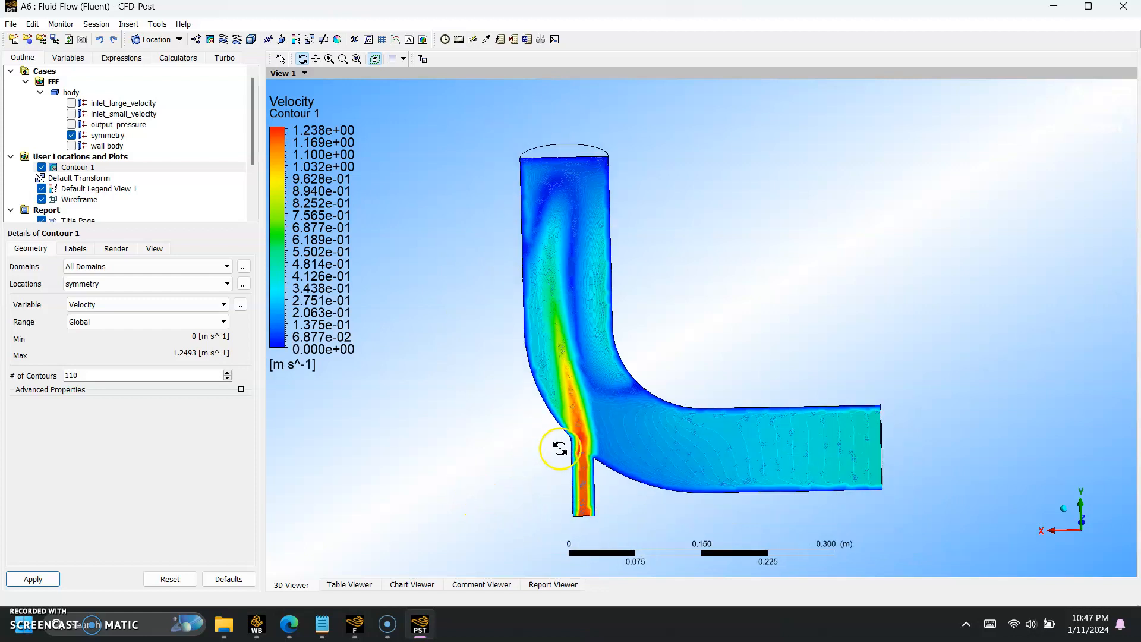
drag(692, 395, 538, 450)
drag(661, 406, 760, 435)
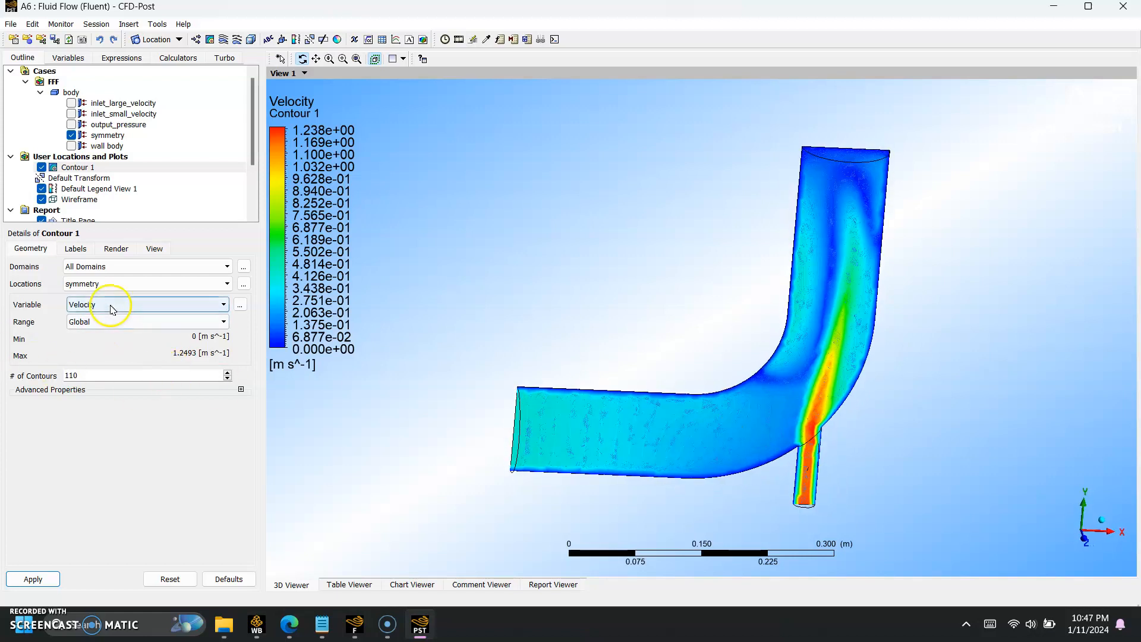
Step: Change the contour's variable to Temperature and examine how the temperature is distributed through the elbow
click(223, 304)
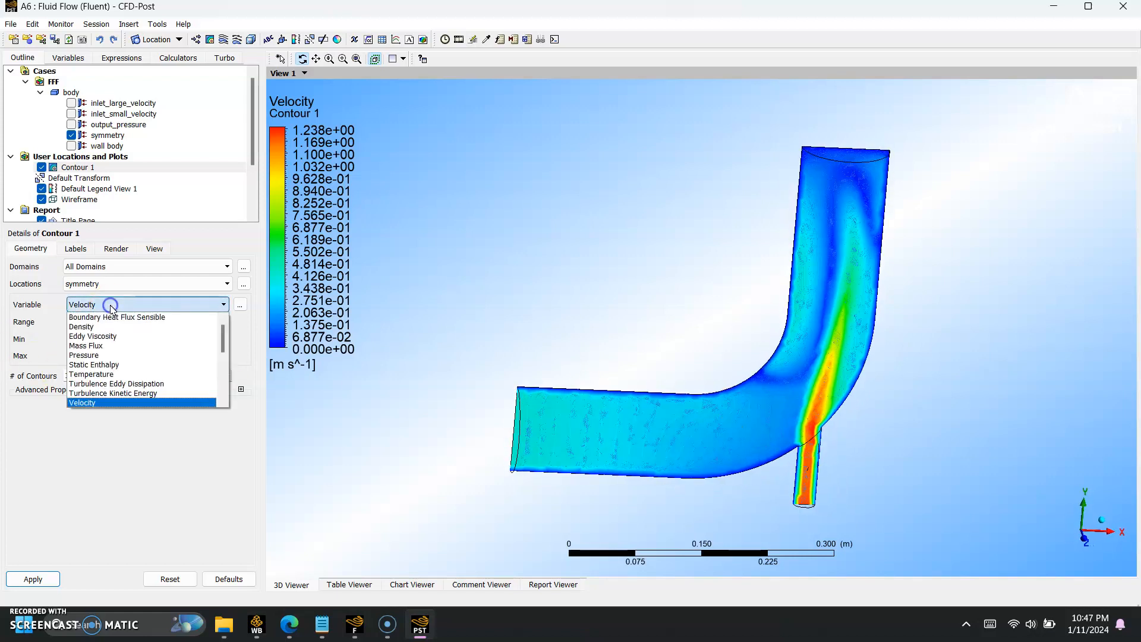
click(98, 373)
click(46, 579)
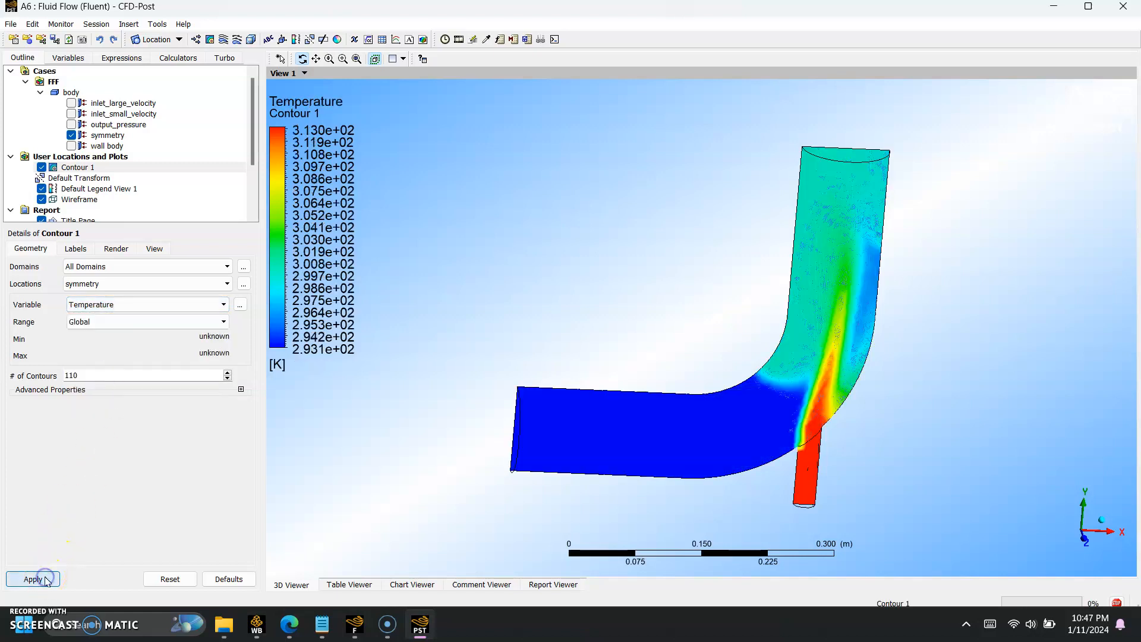
drag(806, 473, 849, 486)
scroll(854, 490, up, 5)
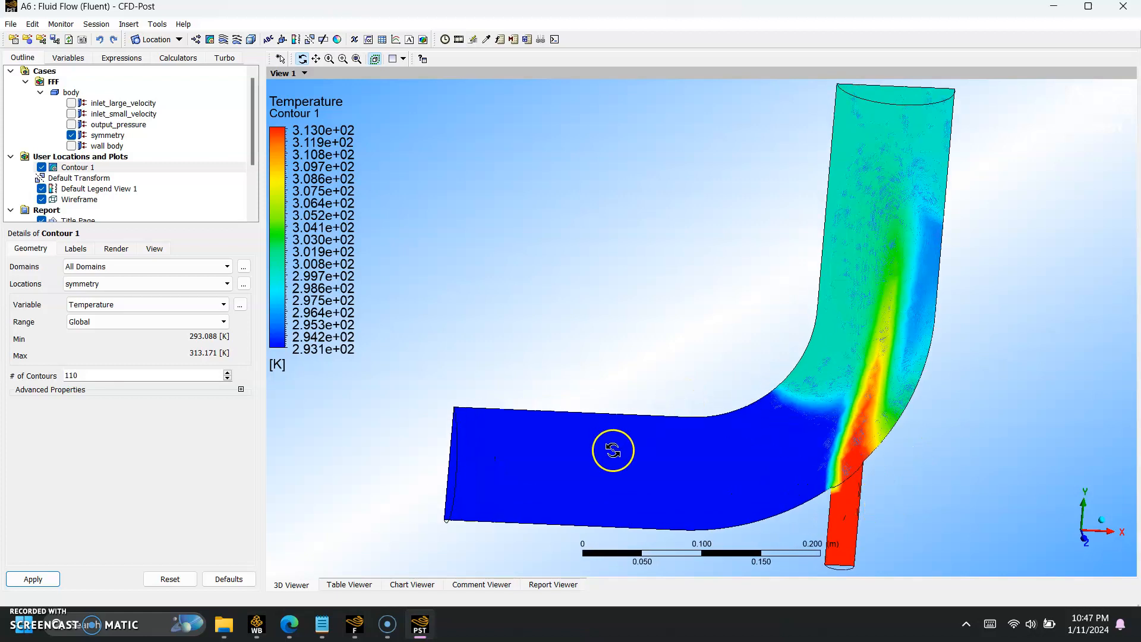
scroll(823, 496, down, 3)
scroll(751, 383, up, 3)
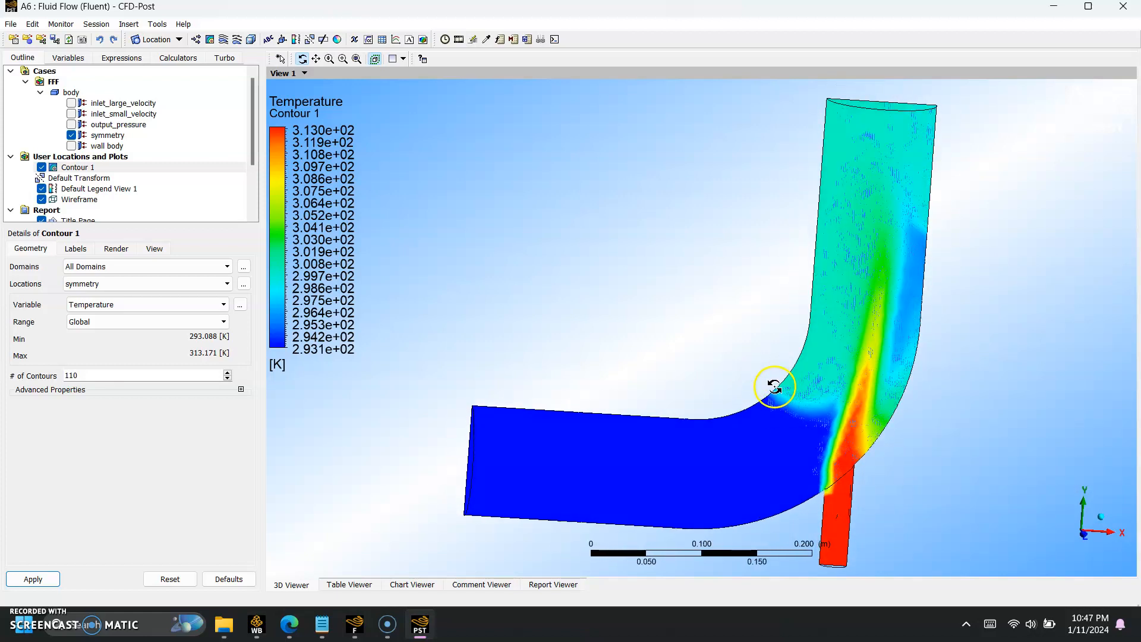
scroll(797, 523, down, 3)
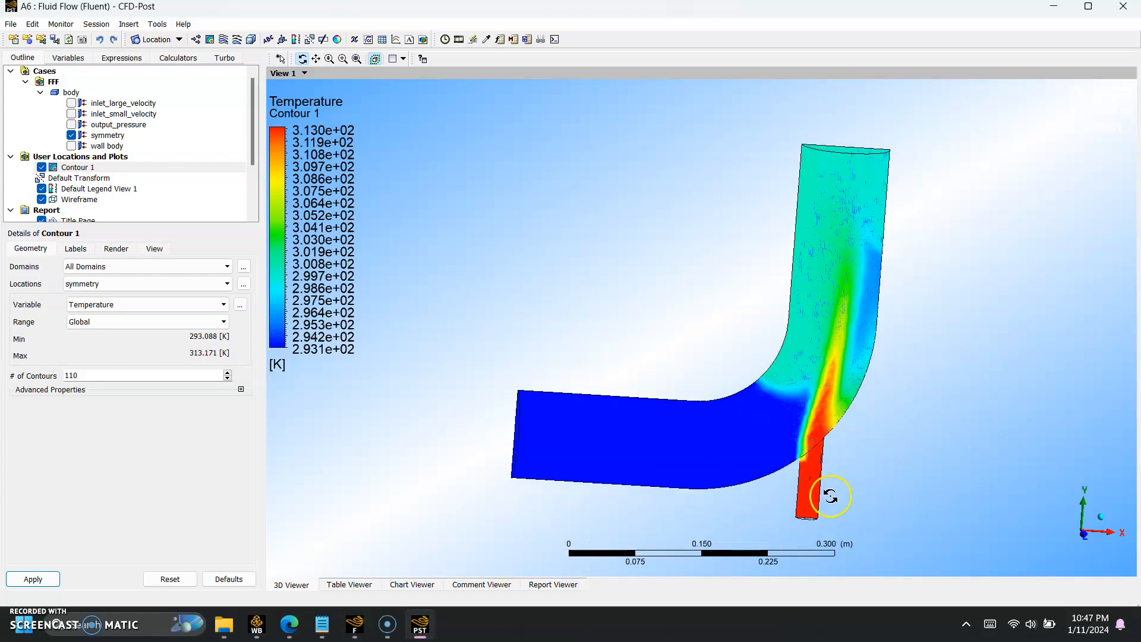
mouse_move(816, 354)
mouse_down()
mouse_move(759, 354)
mouse_move(821, 359)
mouse_move(838, 347)
mouse_up()
Step: Open the list of variables for the symmetry contour
click(130, 306)
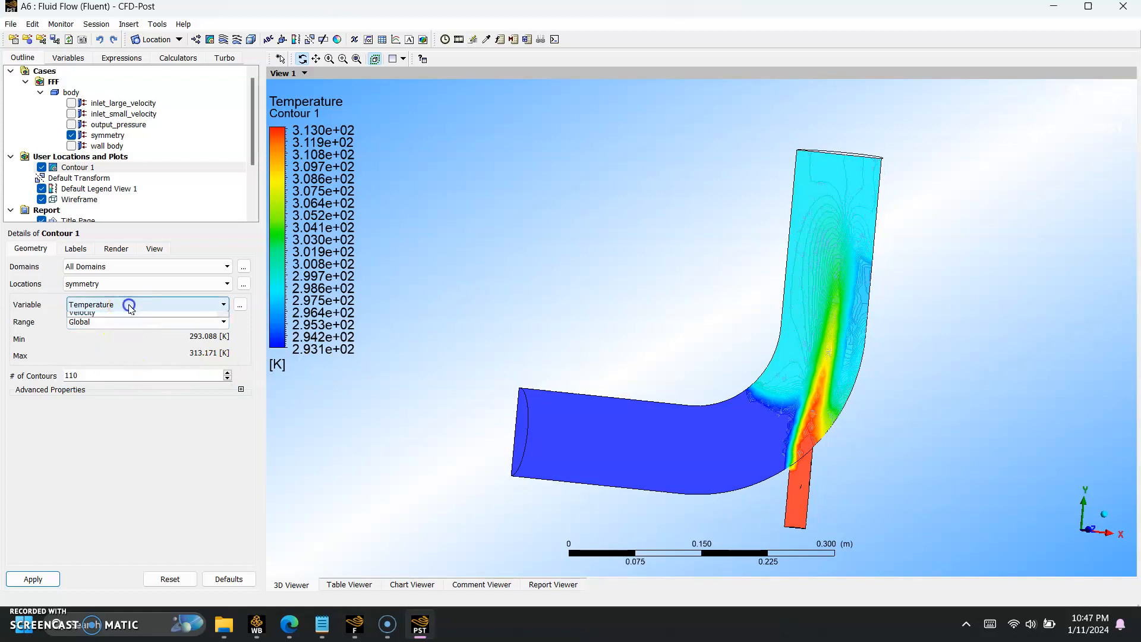